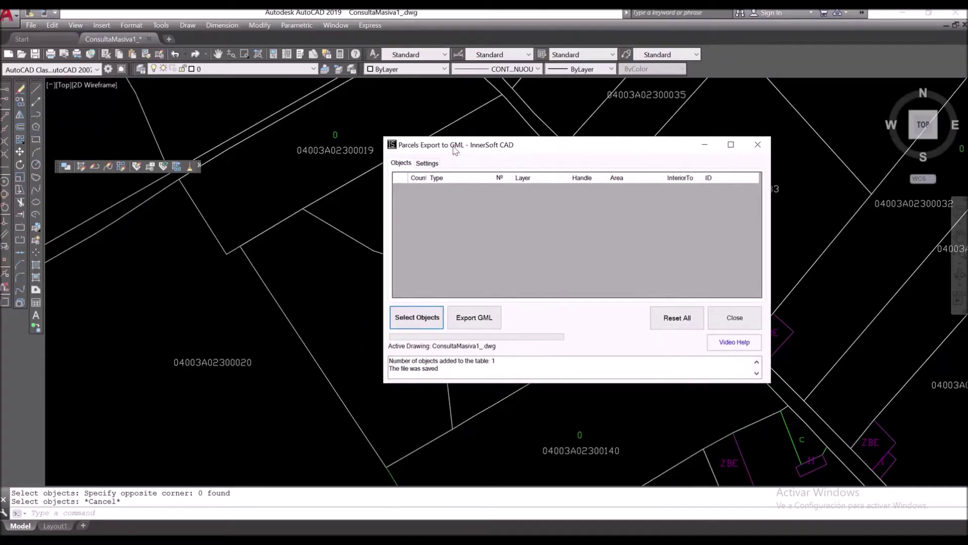
Add the PARCELA boundary polyline (area about 5486.82) to the GML export table, then close the dialog
left_click(417, 323)
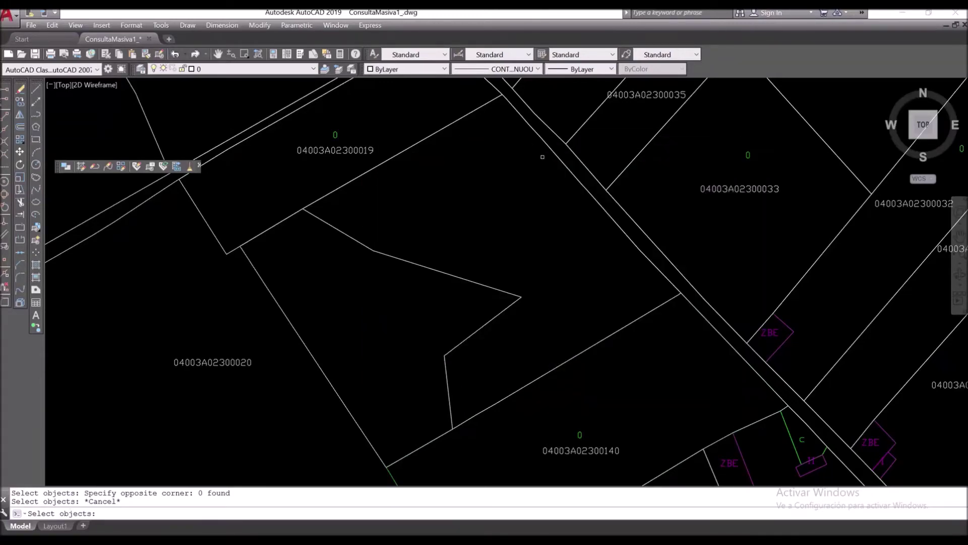
left_click(552, 151)
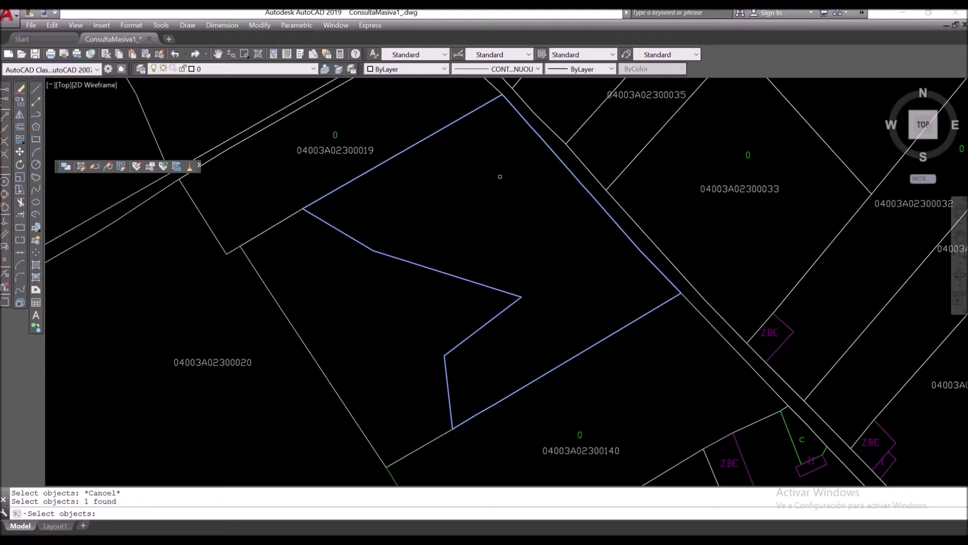
key("Return")
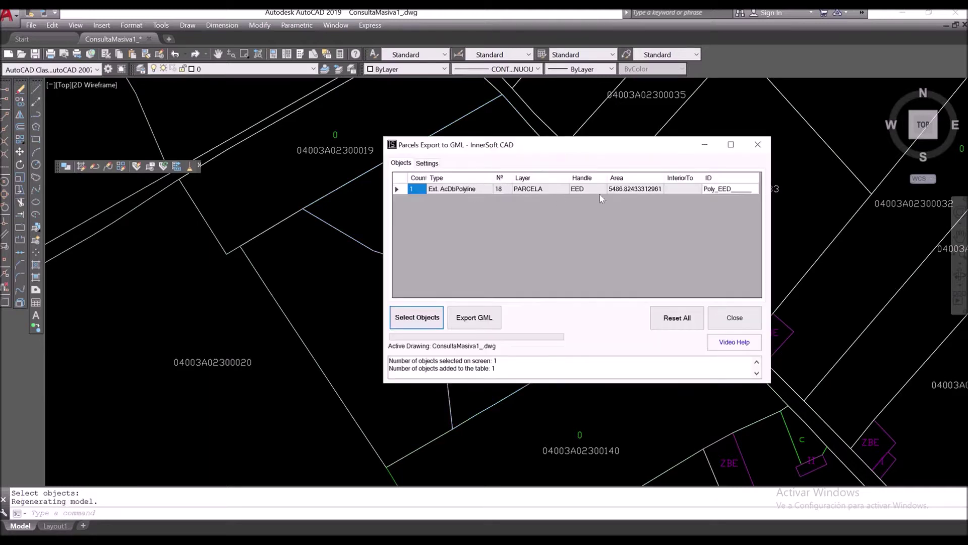
left_click(362, 226)
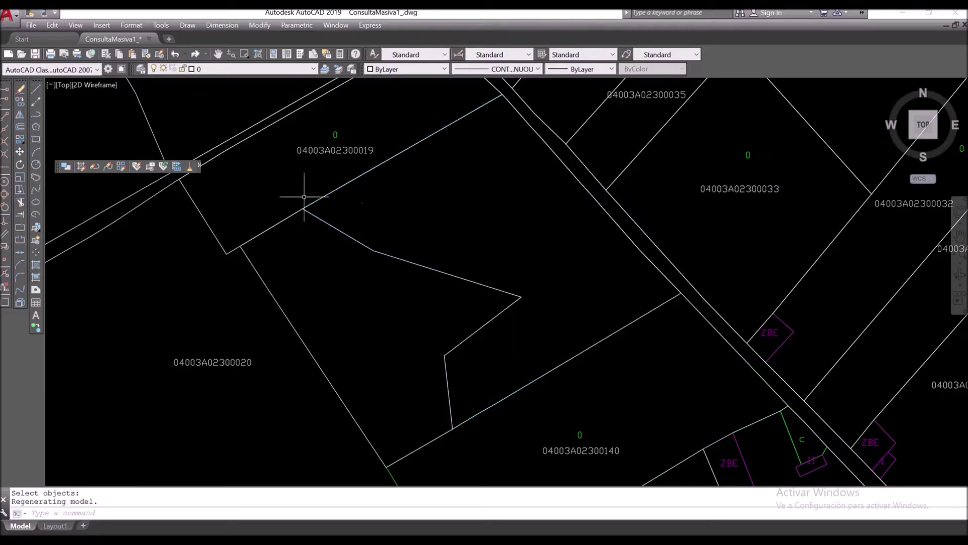
Fill the notched parcel polyline with an ANSI31 hatch using Draw > Hatch
left_click(188, 27)
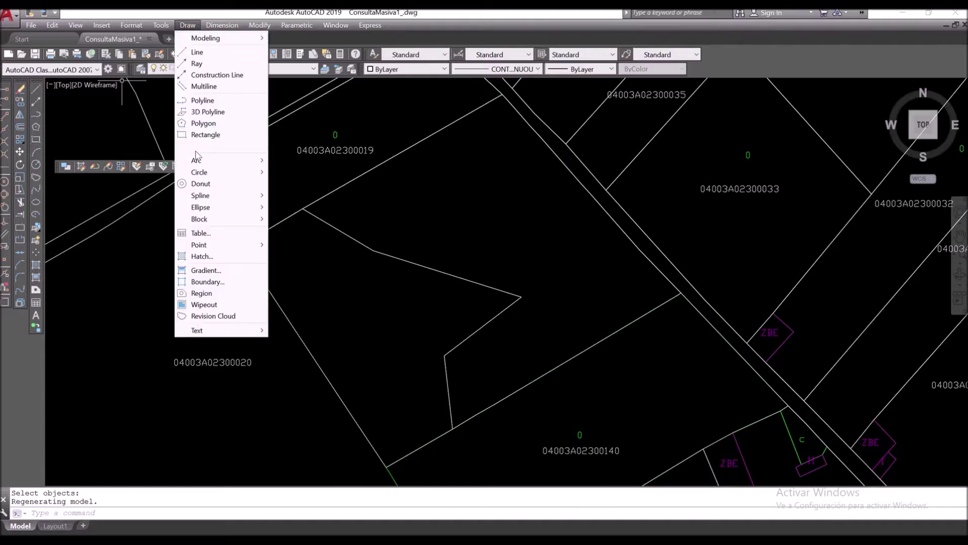
left_click(206, 256)
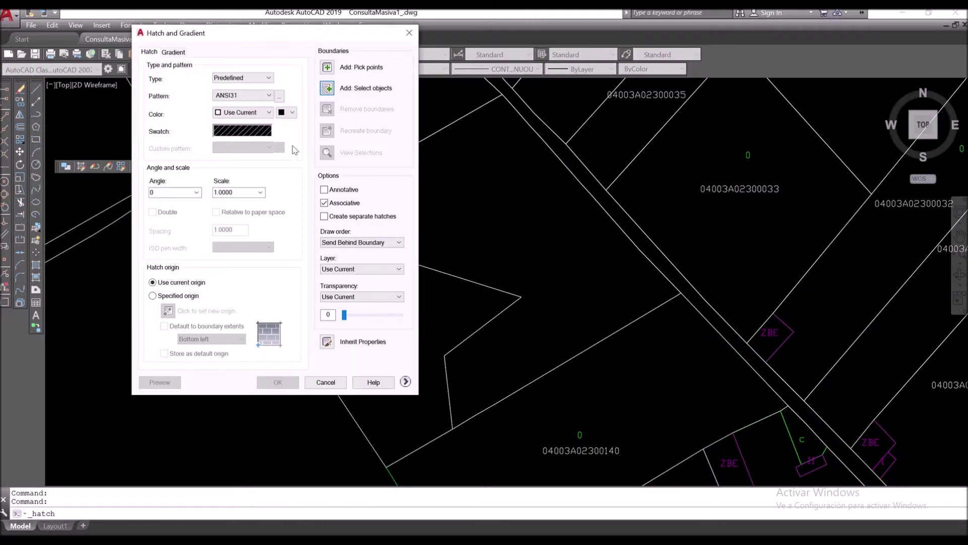
left_click(327, 88)
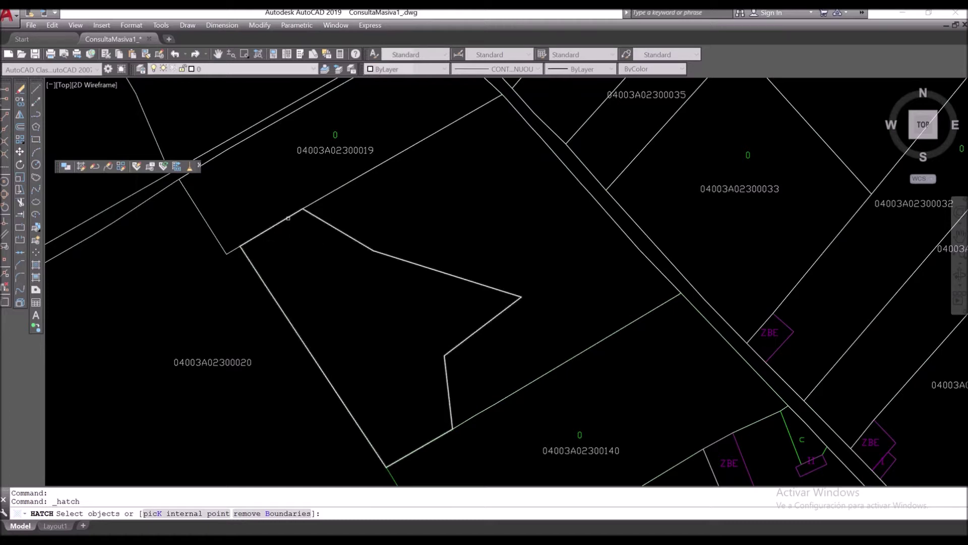
left_click(288, 219)
right_click(309, 233)
left_click(318, 241)
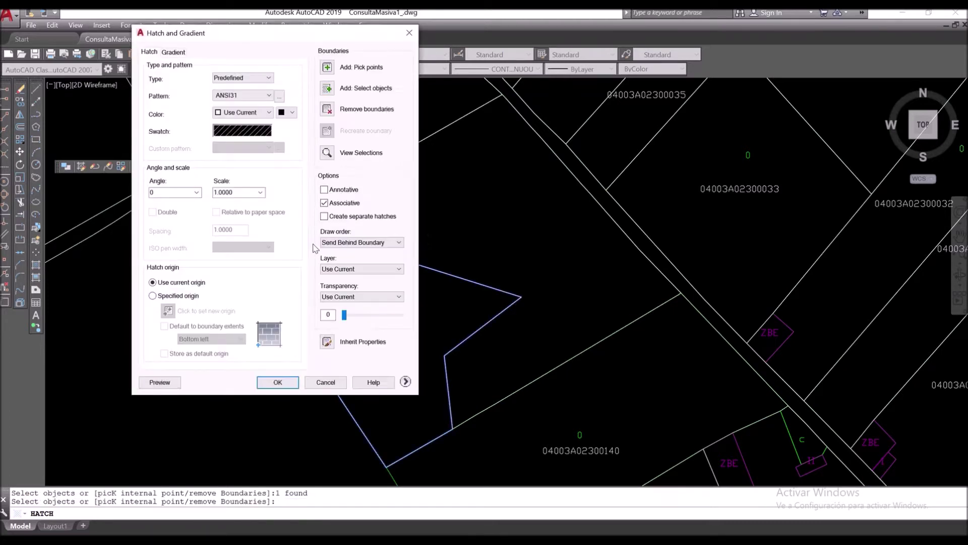
left_click(278, 382)
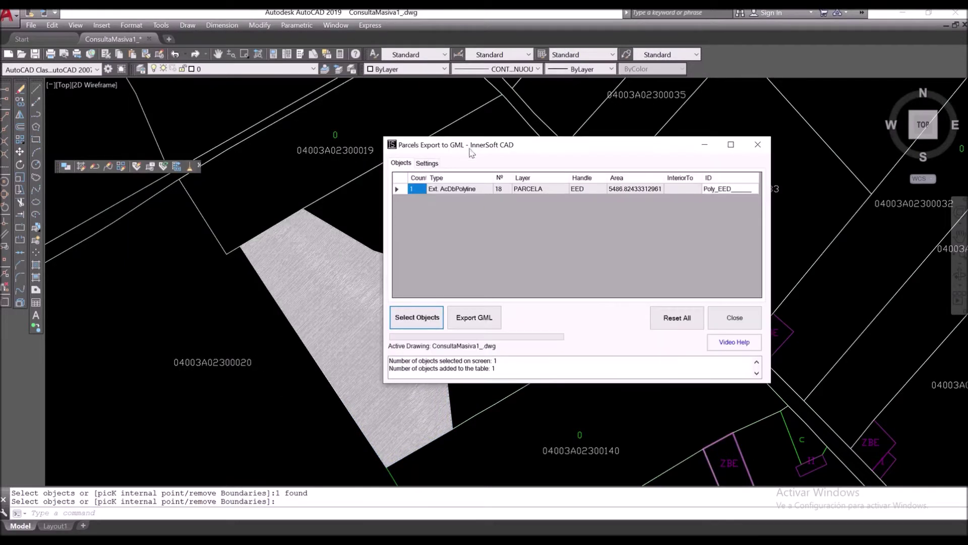
Add the grey hatch to the export table as a second row (area about 3447.81)
left_click_drag(470, 149, 524, 141)
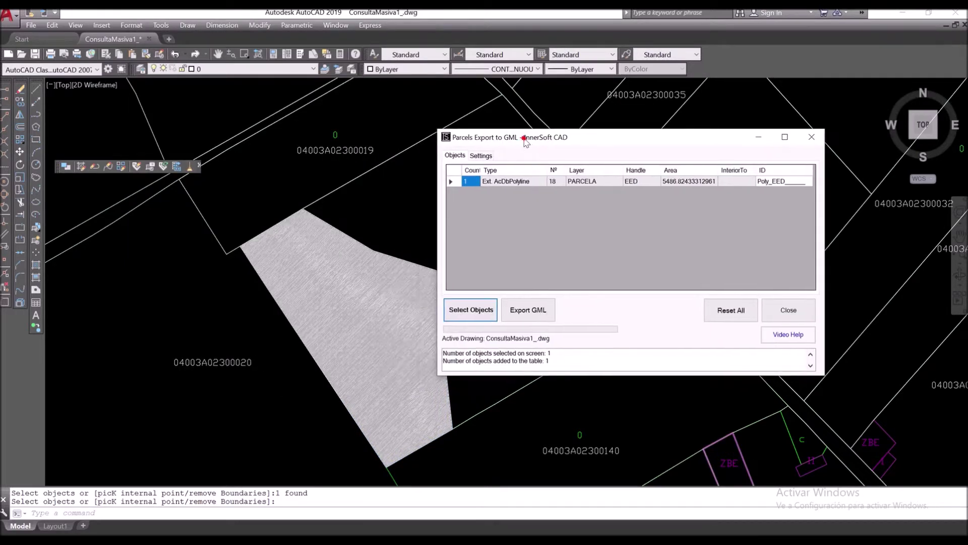
left_click(459, 310)
left_click(363, 302)
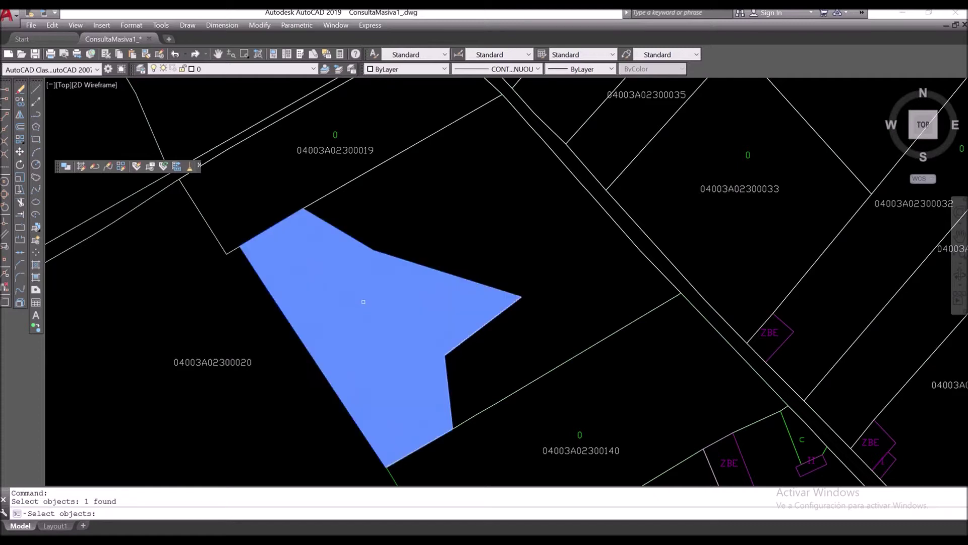
key("Return")
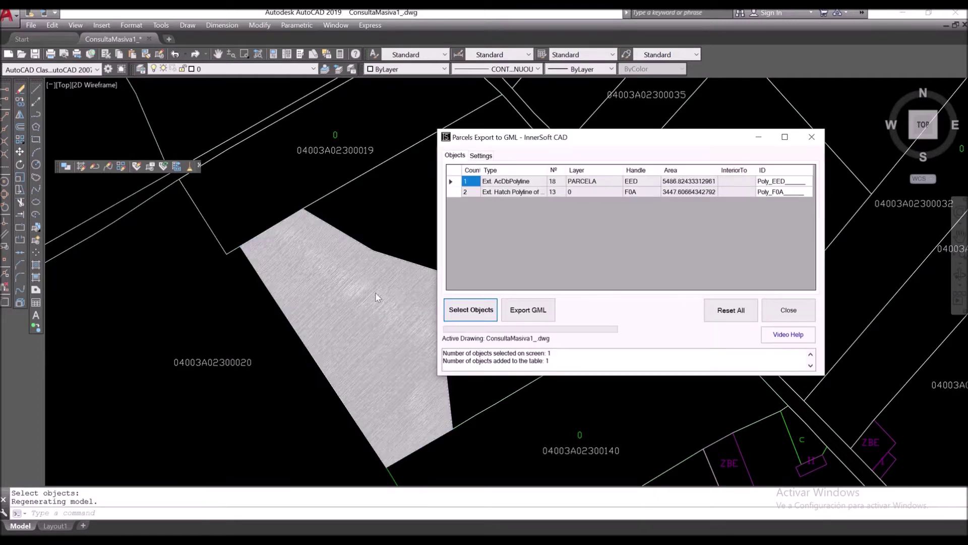
left_click(511, 194)
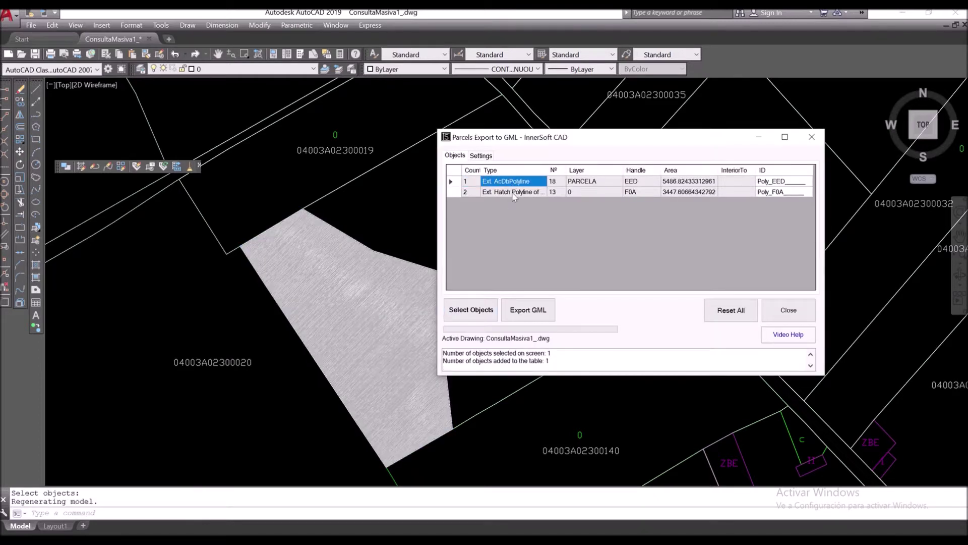
left_click(765, 193)
left_click(764, 194)
type("12345678912345")
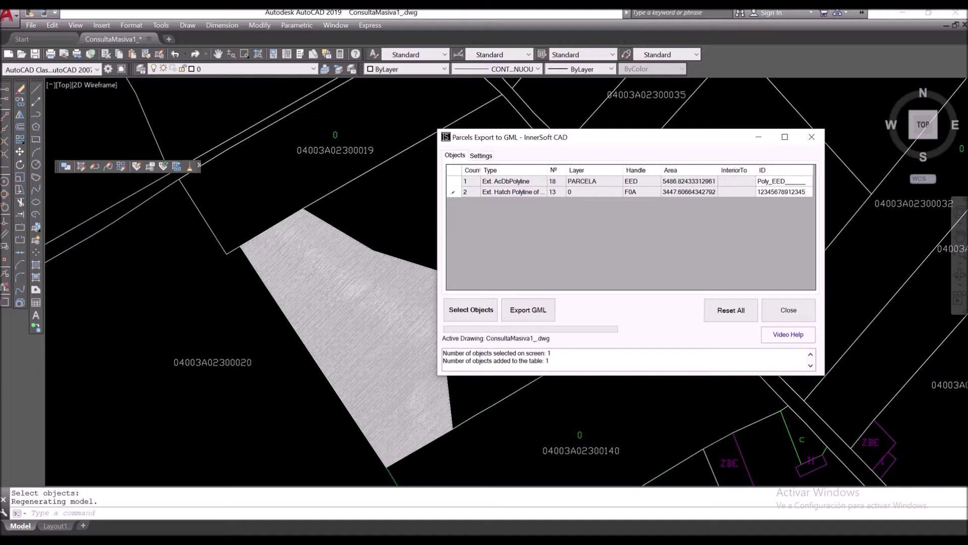
left_click(572, 184)
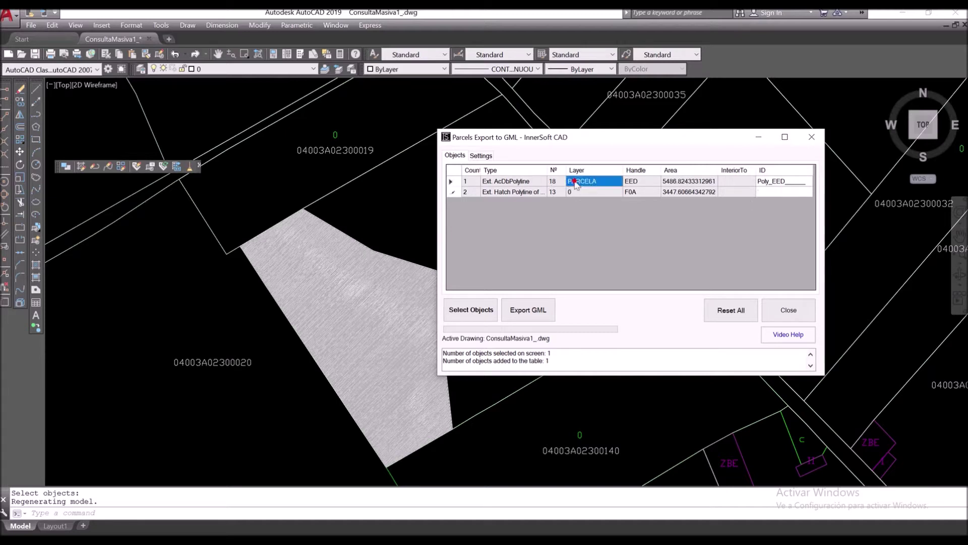
Export the two parcels under the default name InnerSoft_CAD_GML_Parcels.gml, overwriting the old file
left_click(525, 311)
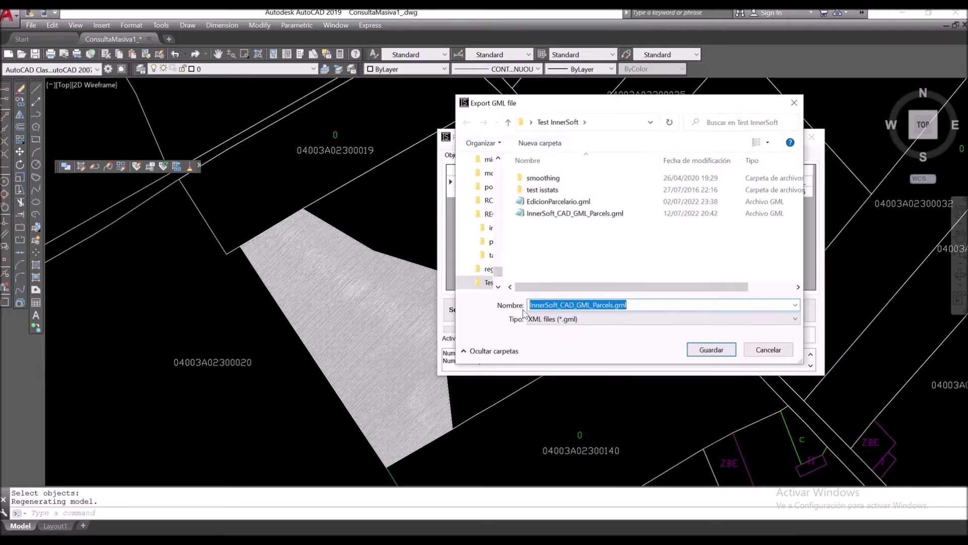
left_click(704, 350)
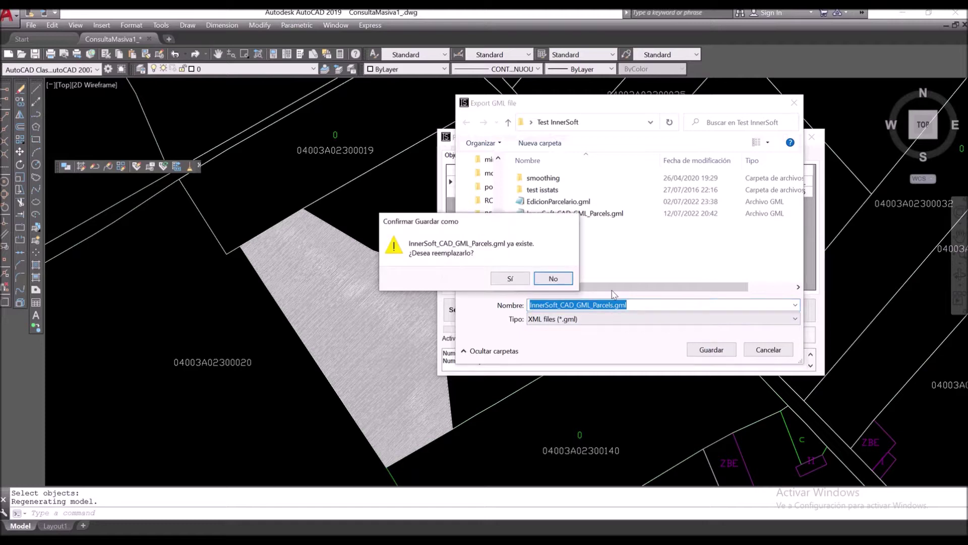
left_click(511, 279)
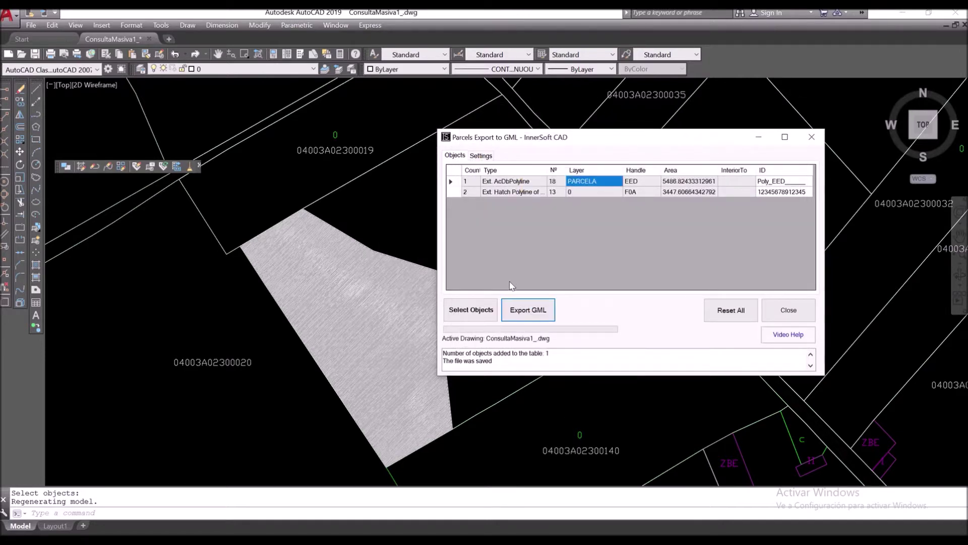
key("alt+Tab")
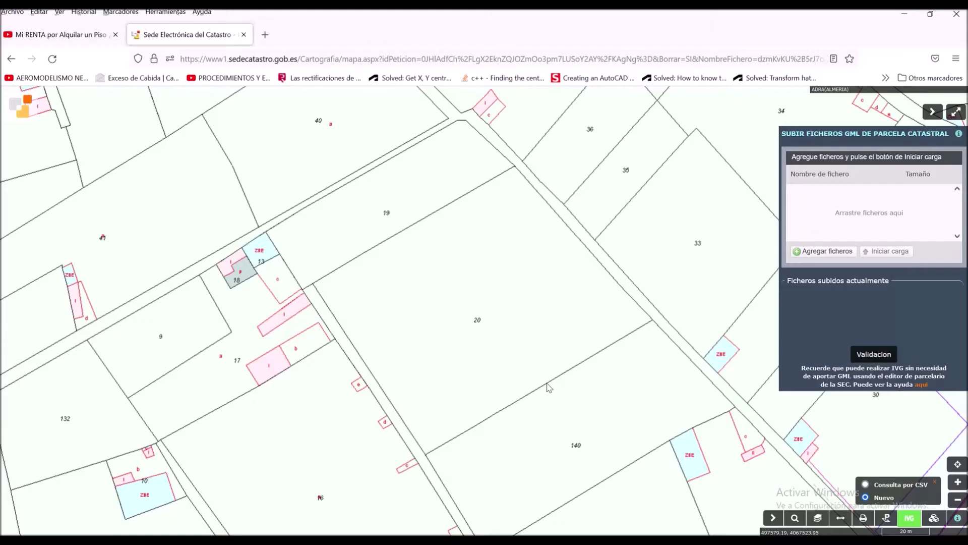
left_click(820, 251)
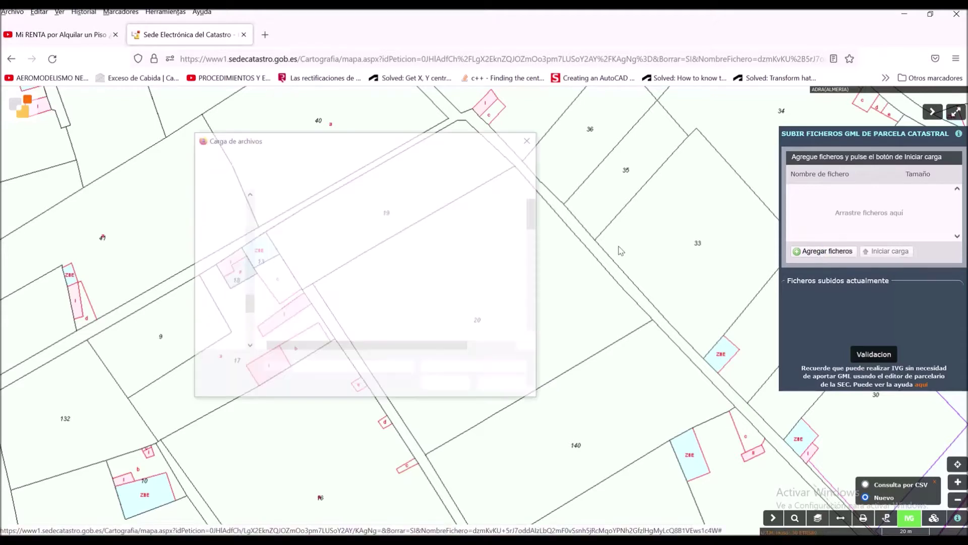
scroll(324, 301, "down", 10)
scroll(324, 301, "down", 3)
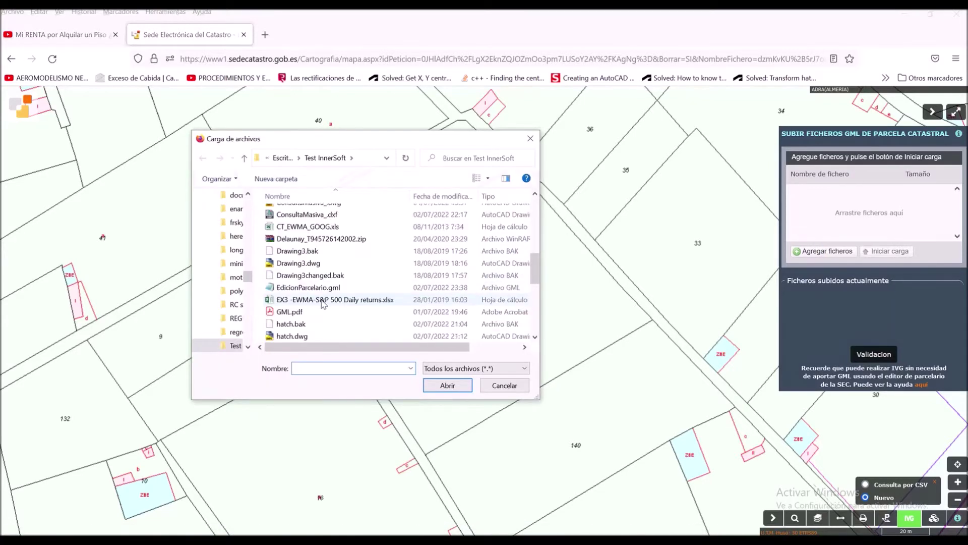
scroll(323, 301, "down", 3)
double_click(317, 251)
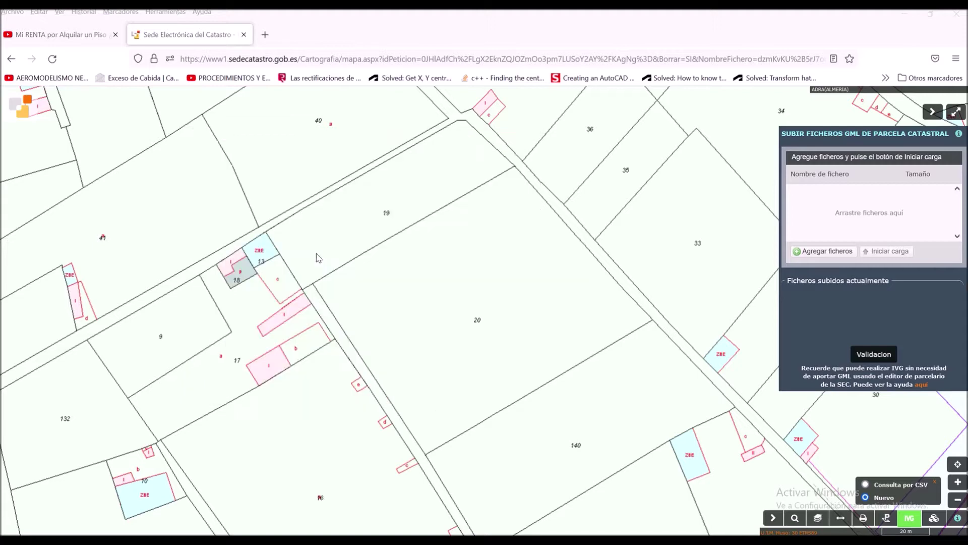
left_click(884, 251)
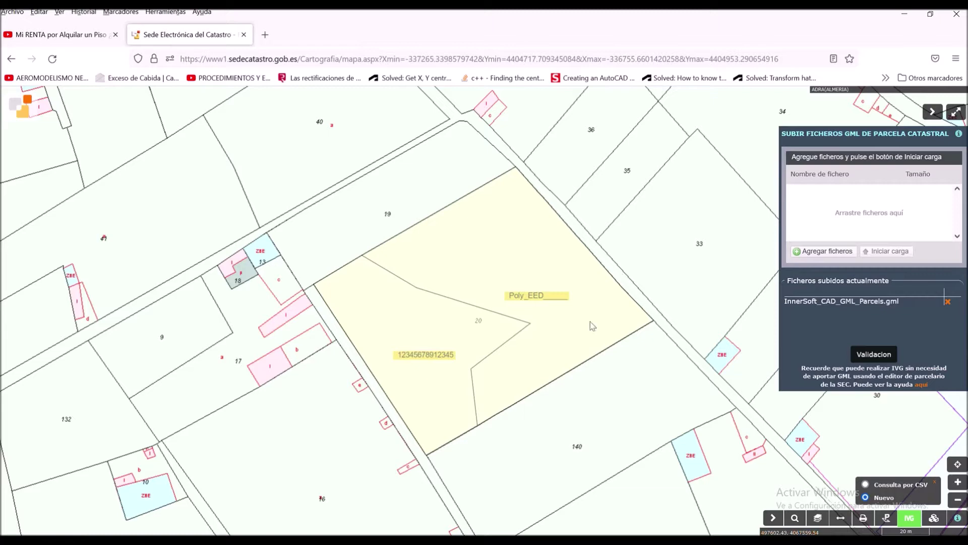
scroll(540, 364, "up", 2)
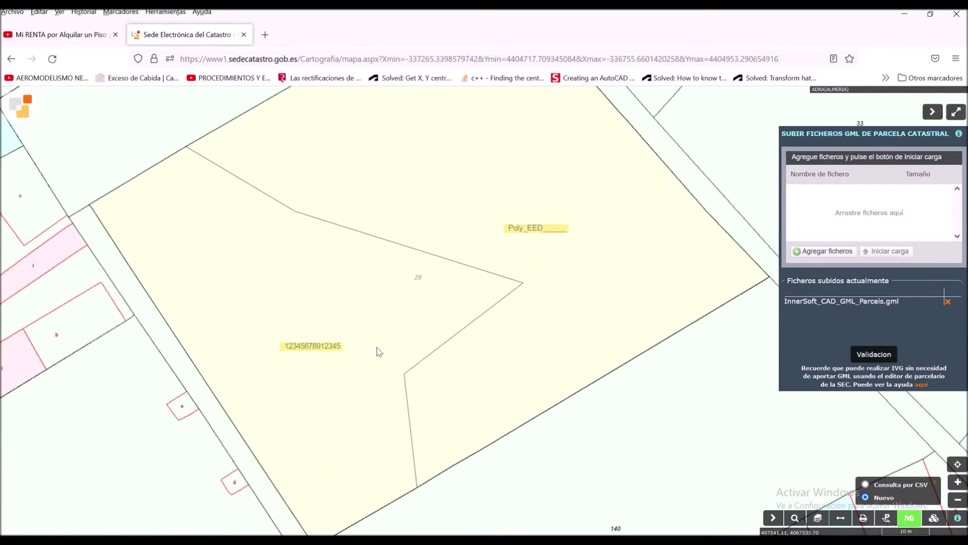
scroll(379, 348, "down", 1)
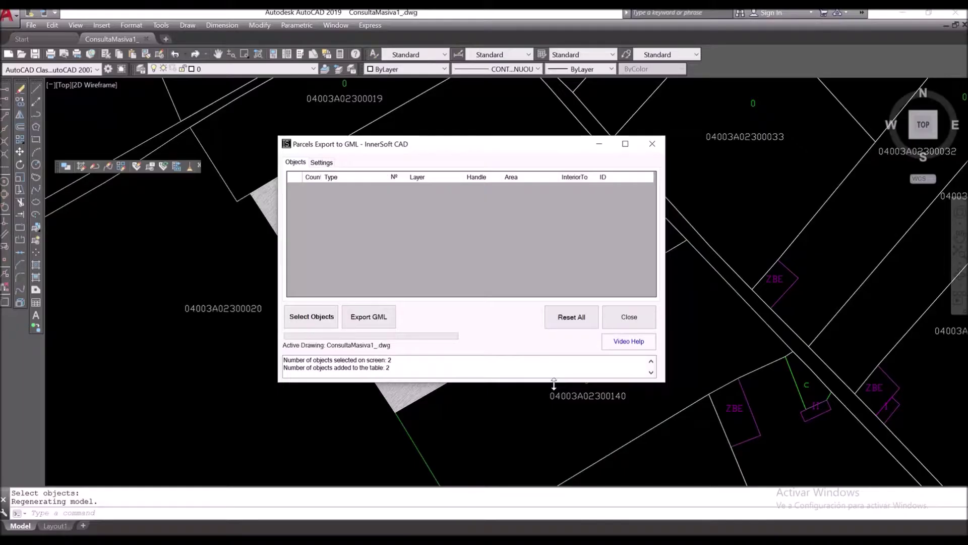
Check the export settings (7 interior points from arcs), then start selecting parcel objects
left_click_drag(455, 147, 591, 136)
left_click_drag(503, 140, 509, 151)
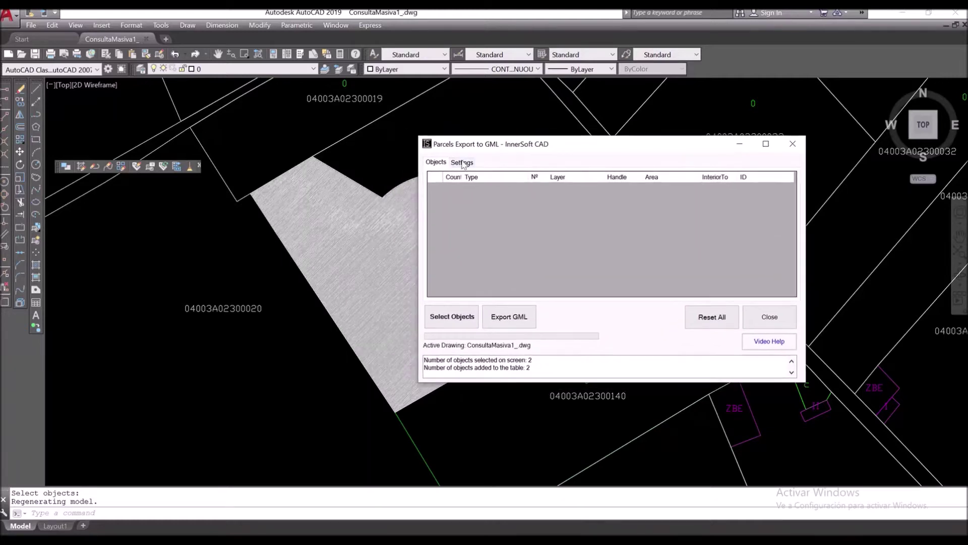
left_click(462, 162)
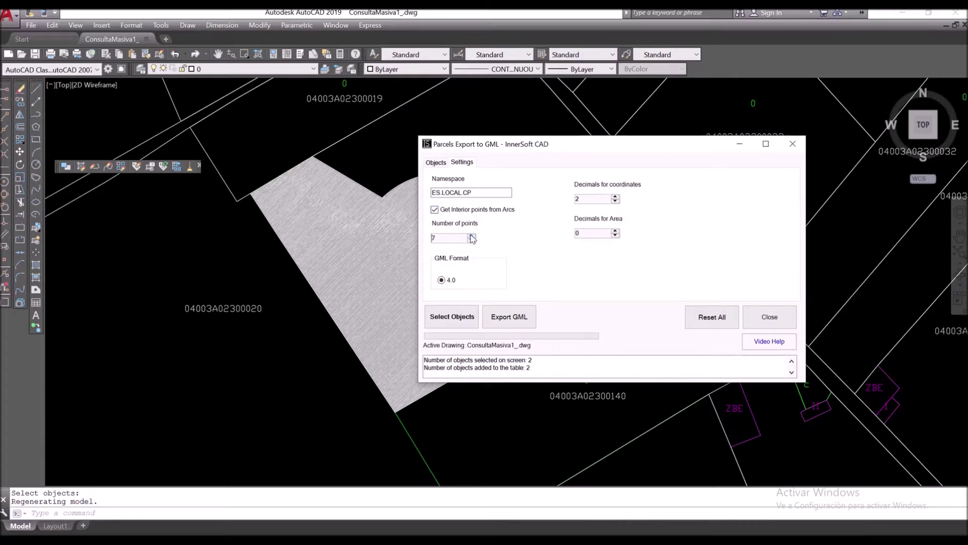
left_click(437, 163)
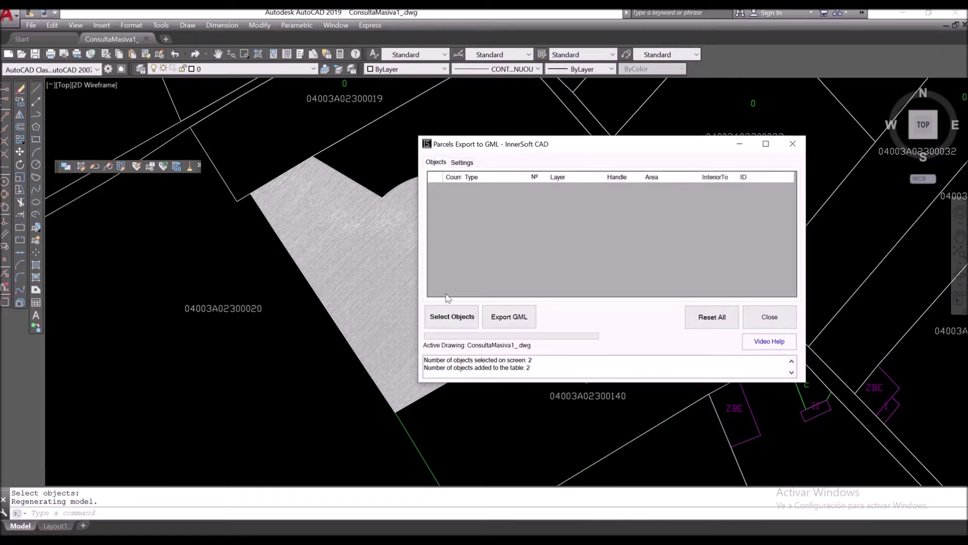
left_click(452, 316)
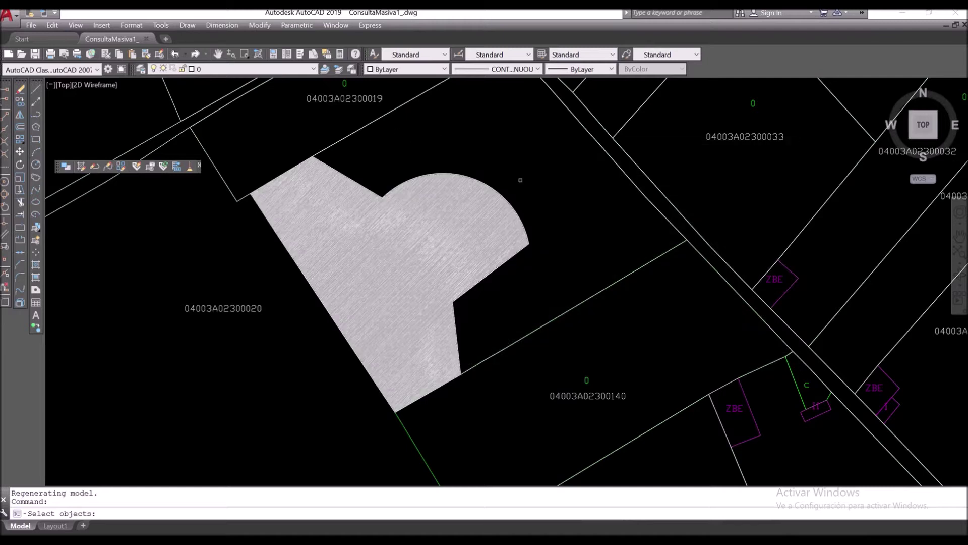
List the parcel boundary and its hatch in the export table
left_click(605, 155)
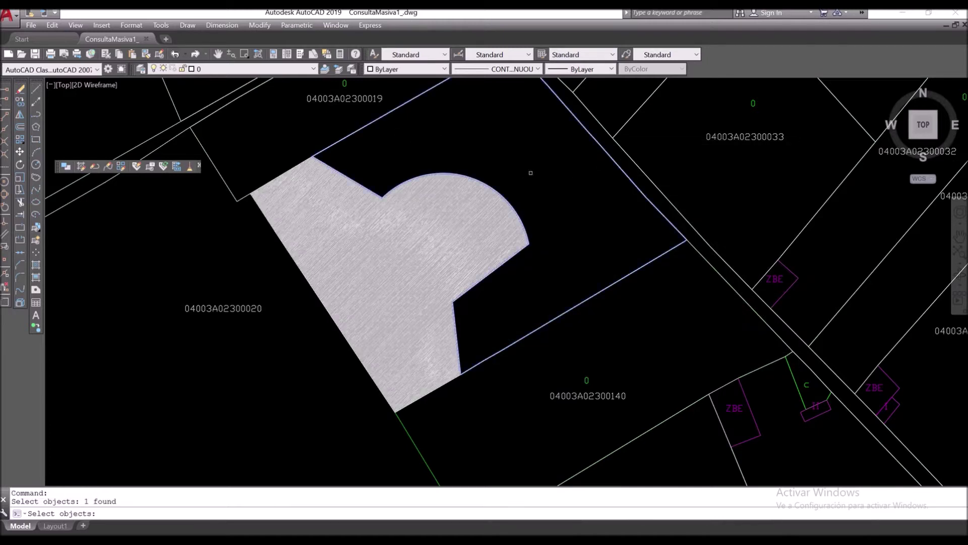
left_click(440, 214)
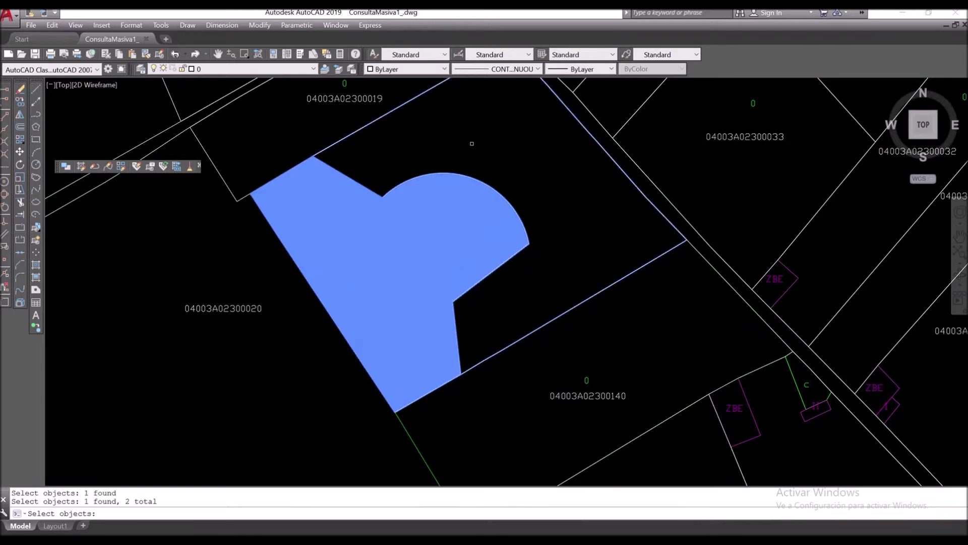
key("Return")
Export Poly_EED and Poly_F16 over the existing InnerSoft_CAD_GML_Parcels.gml
left_click_drag(535, 150, 477, 146)
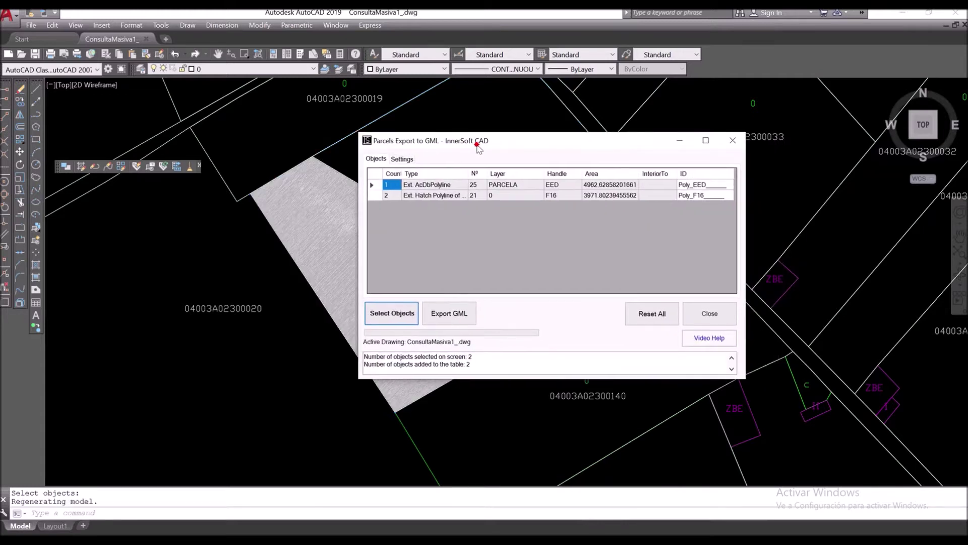
left_click(450, 314)
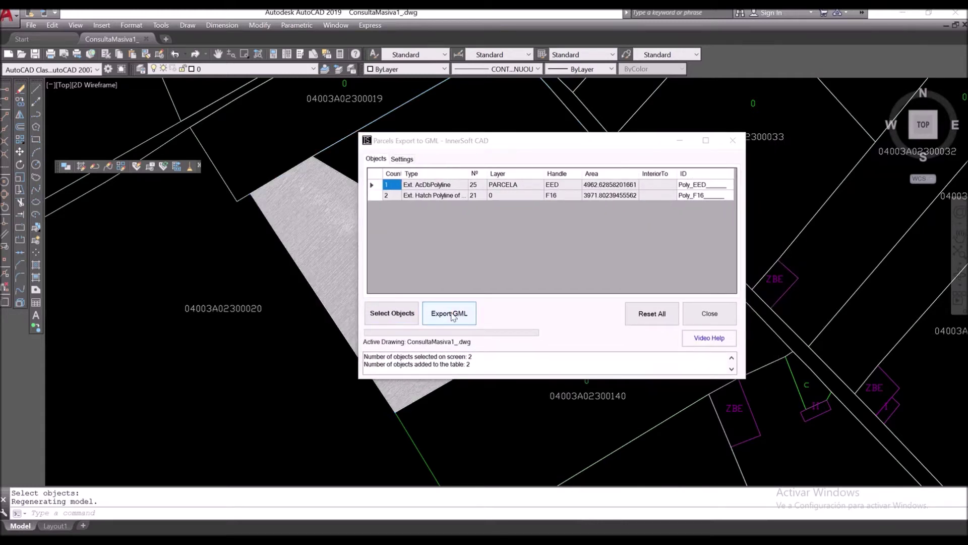
left_click(618, 403)
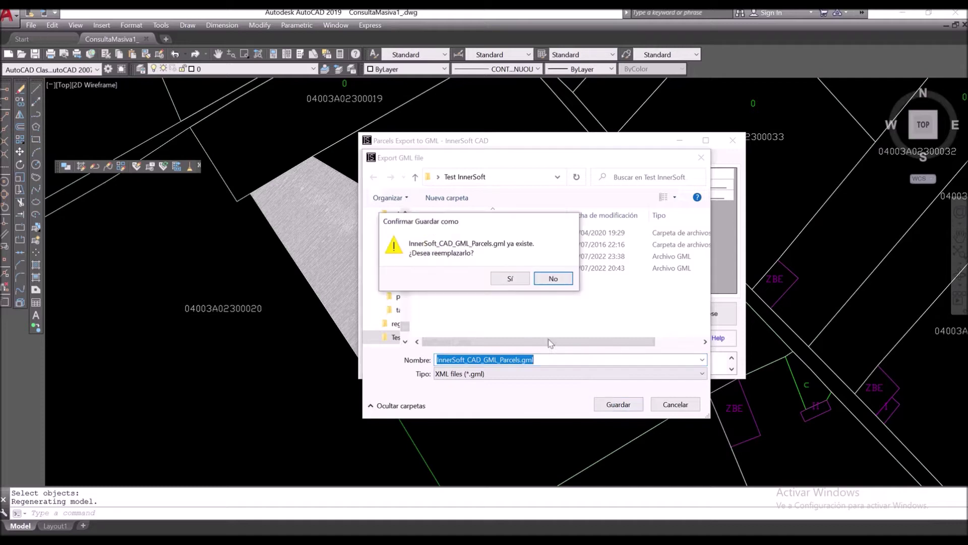
left_click(507, 277)
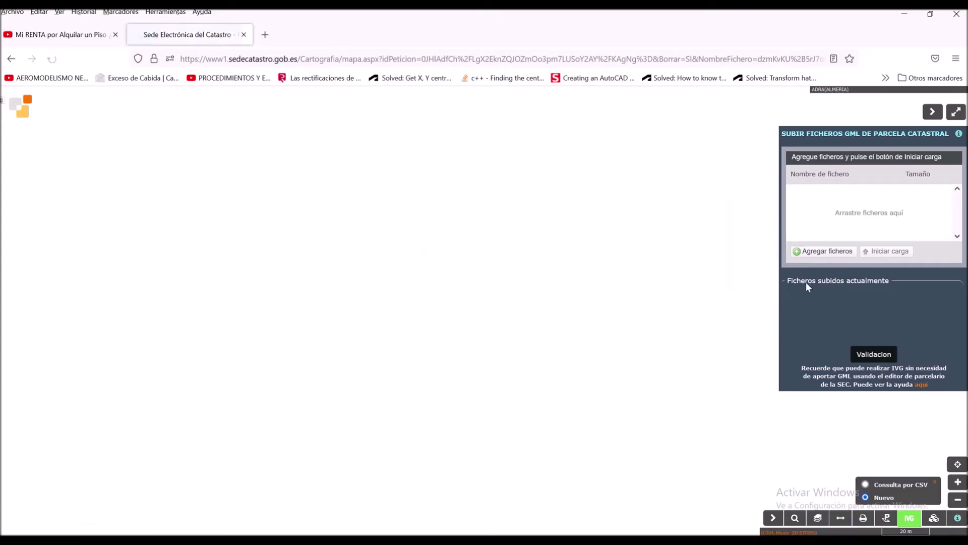
Upload InnerSoft_CAD_GML_Parcels.gml to the Catastro viewer to draw Poly_EED and Poly_F16
left_click(827, 251)
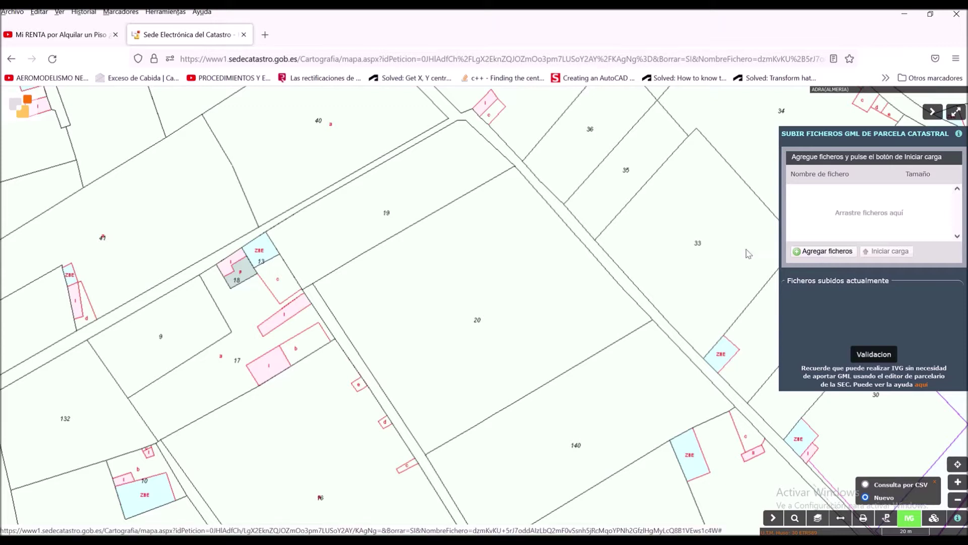
scroll(325, 297, "down", 10)
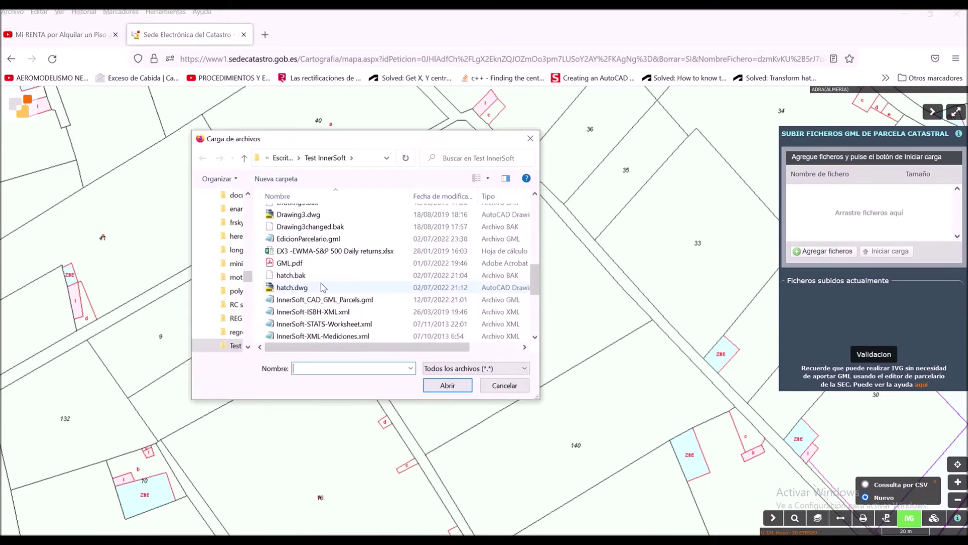
double_click(325, 299)
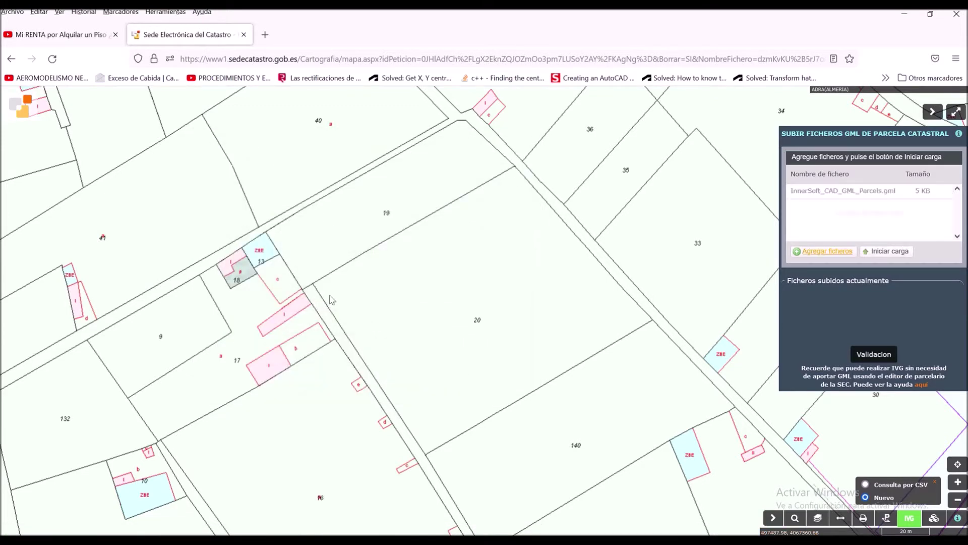
left_click(884, 252)
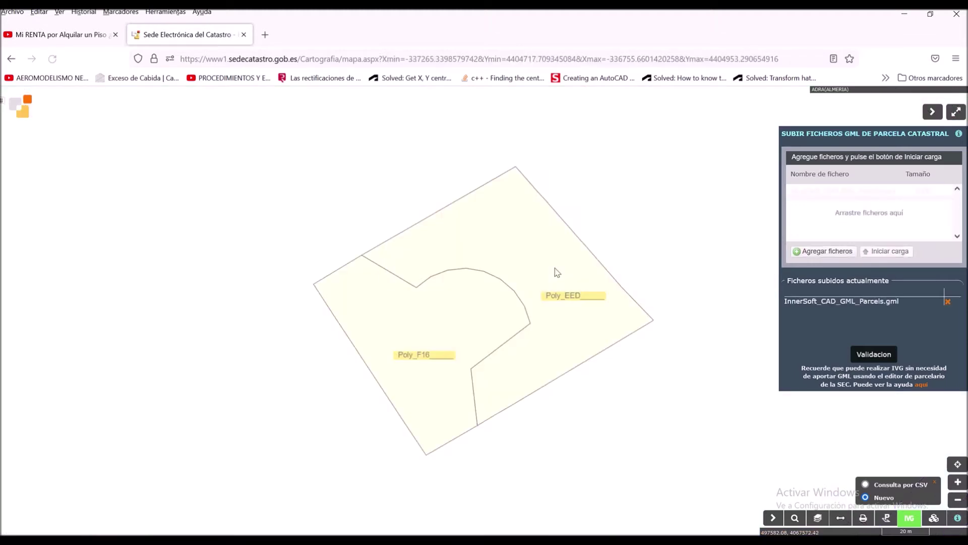
Zoom and pan the map to inspect Poly_F16, then return to AutoCAD
scroll(517, 293, "up", 1)
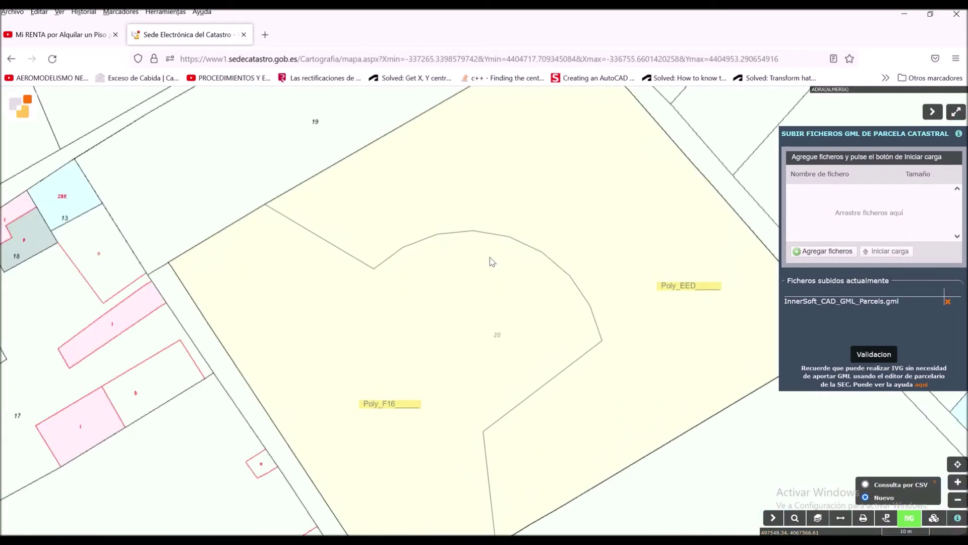
scroll(495, 272, "up", 1)
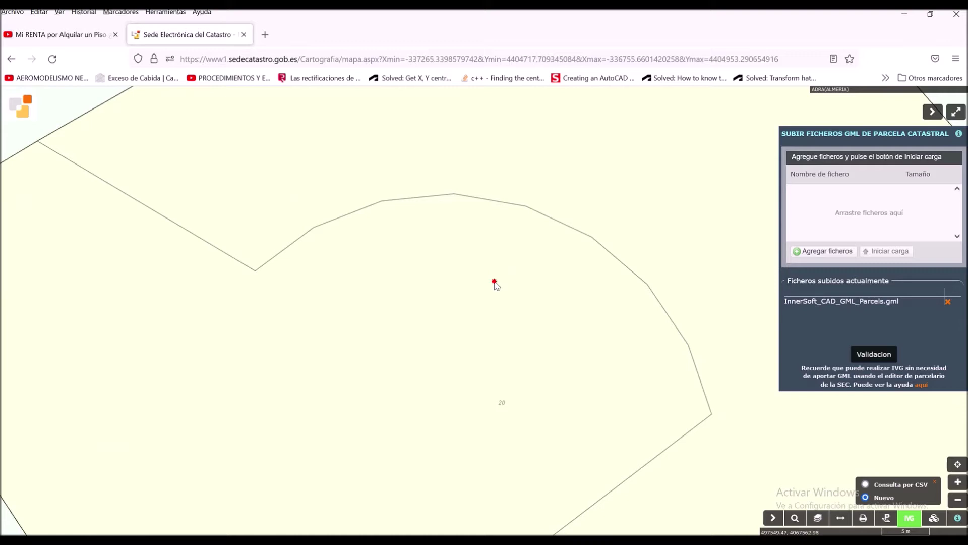
left_click_drag(494, 283, 414, 275)
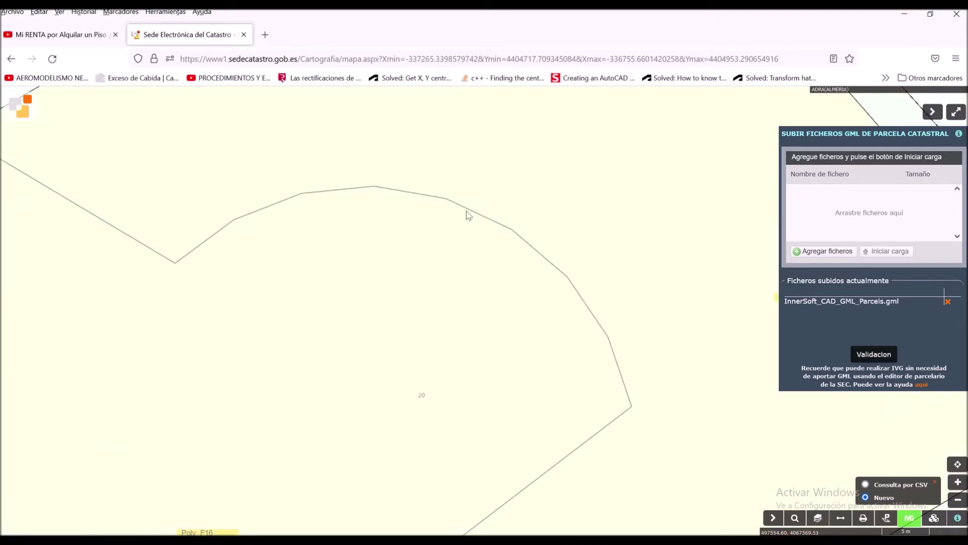
scroll(459, 217, "down", 2)
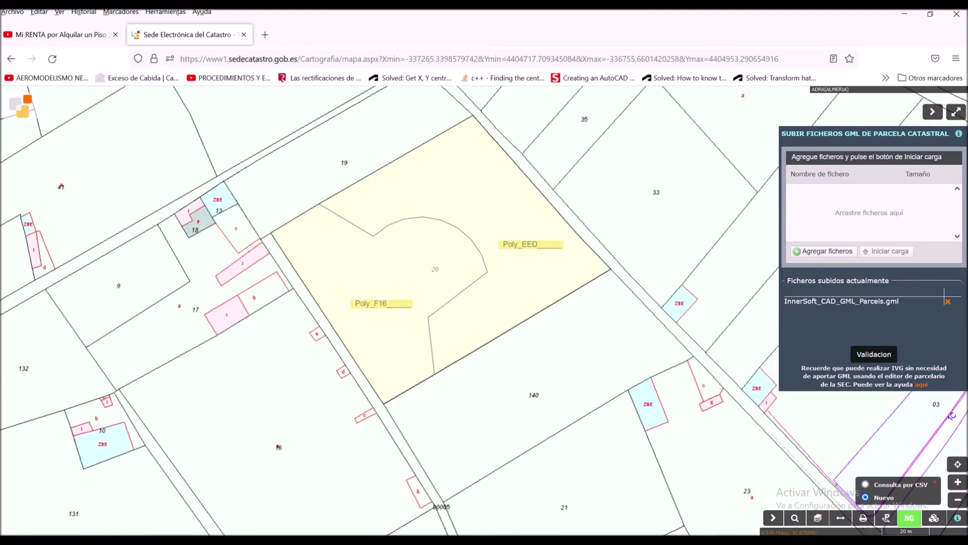
key("alt+Tab")
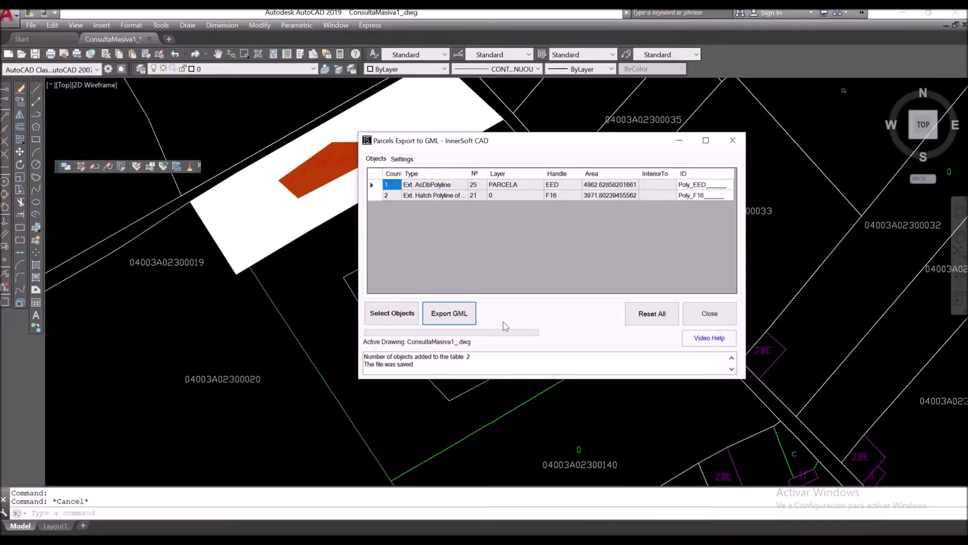
Reset the export list and add the SUBPARCELA outline 722
left_click(636, 315)
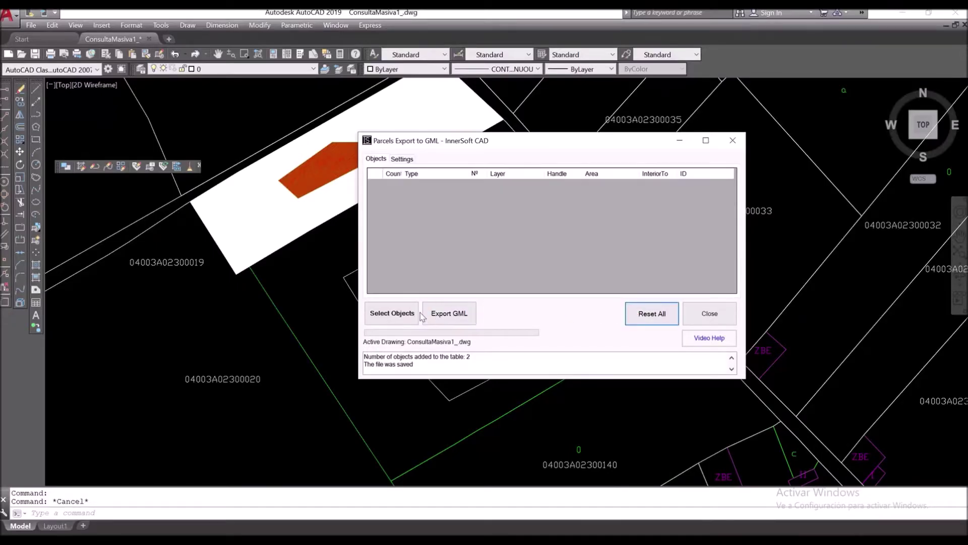
left_click(399, 315)
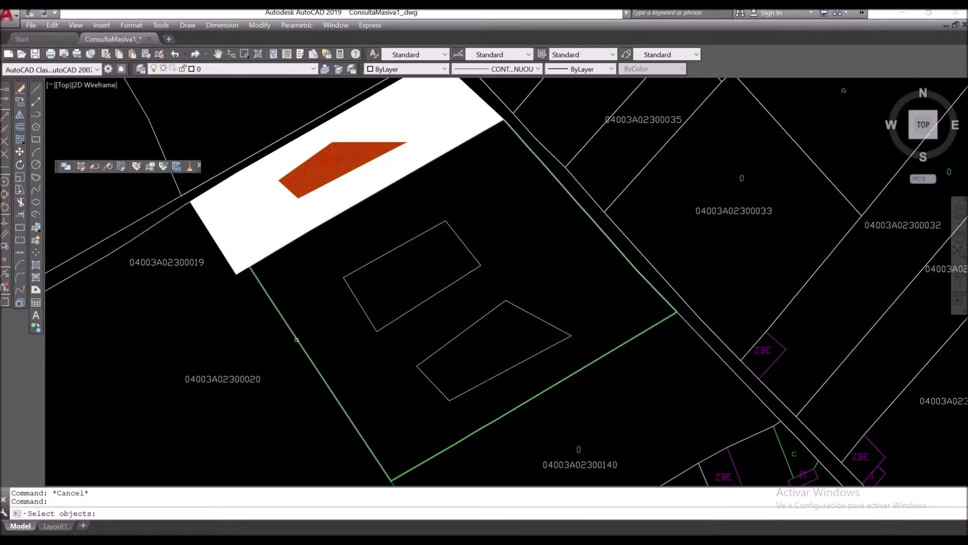
left_click(299, 336)
key("Return")
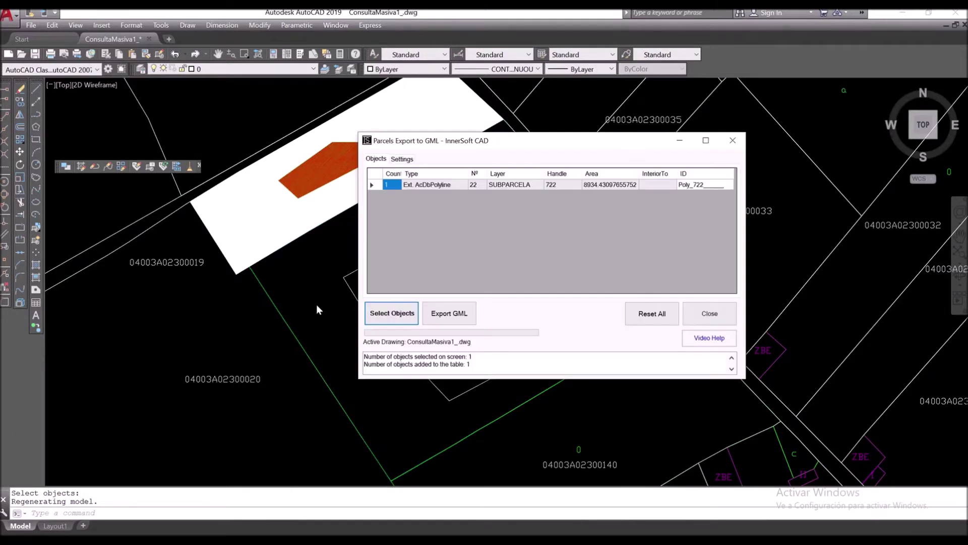
Add the upper rectangle F1F and lower quadrilateral F20 as inner objects of 722
left_click(376, 186)
right_click(376, 186)
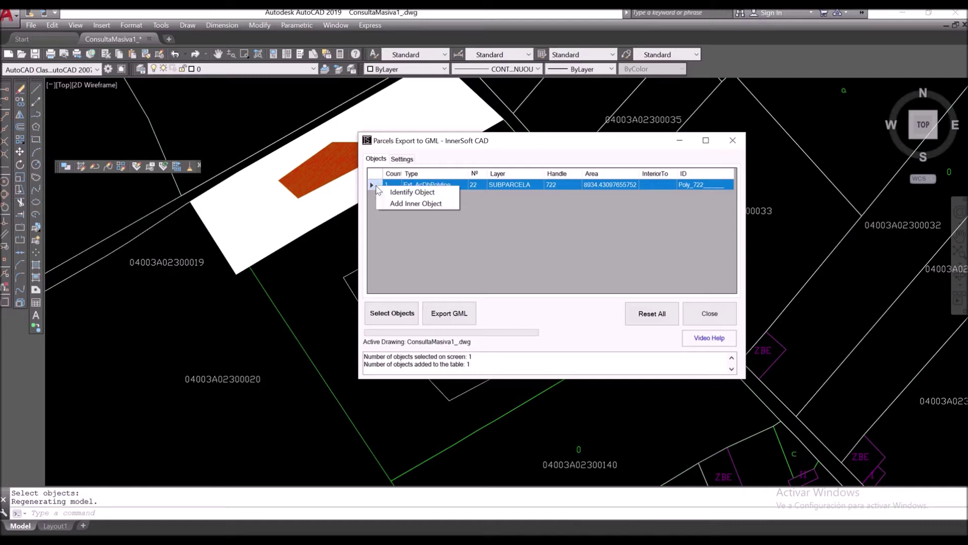
left_click(395, 203)
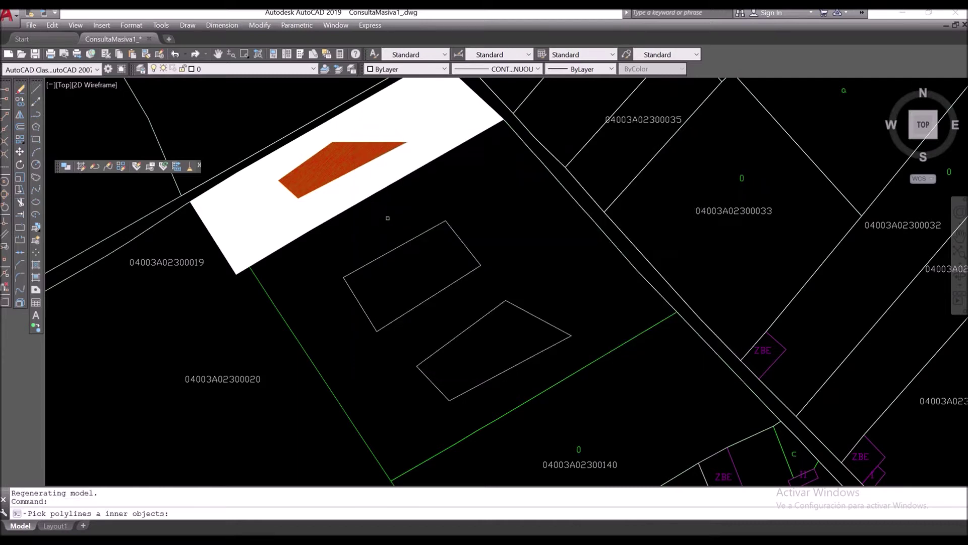
left_click(403, 244)
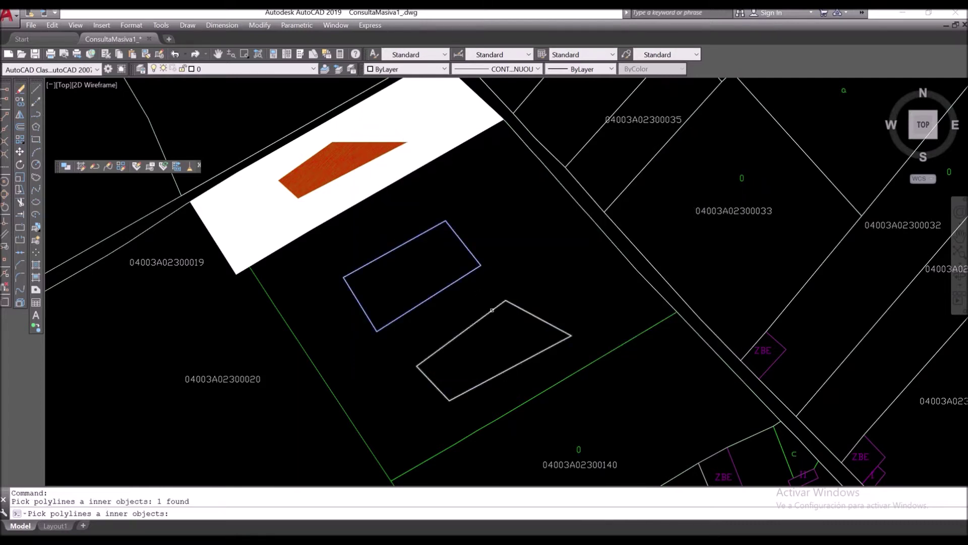
left_click(491, 310)
key("Return")
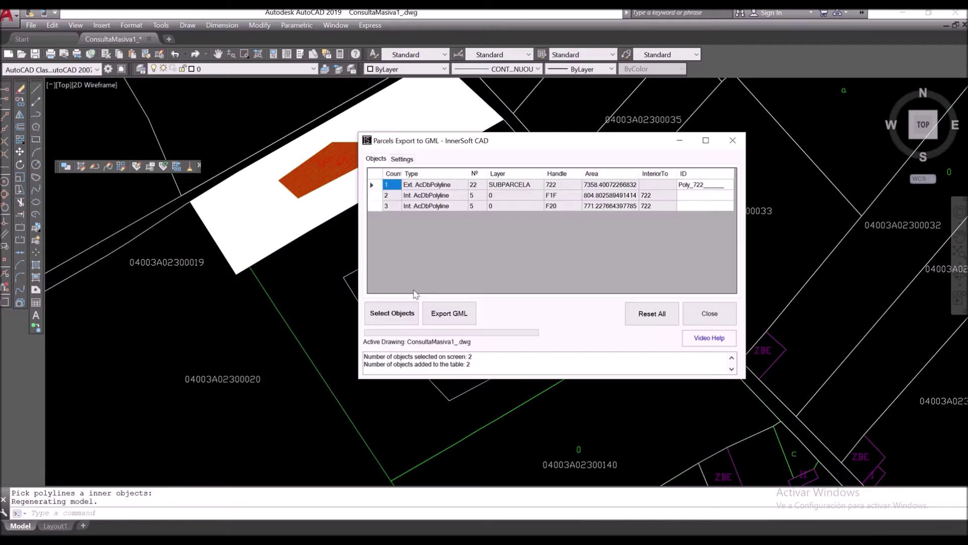
Add the upper rectangle F1F and quadrilateral F20 as standalone parcels to the export list
left_click(398, 316)
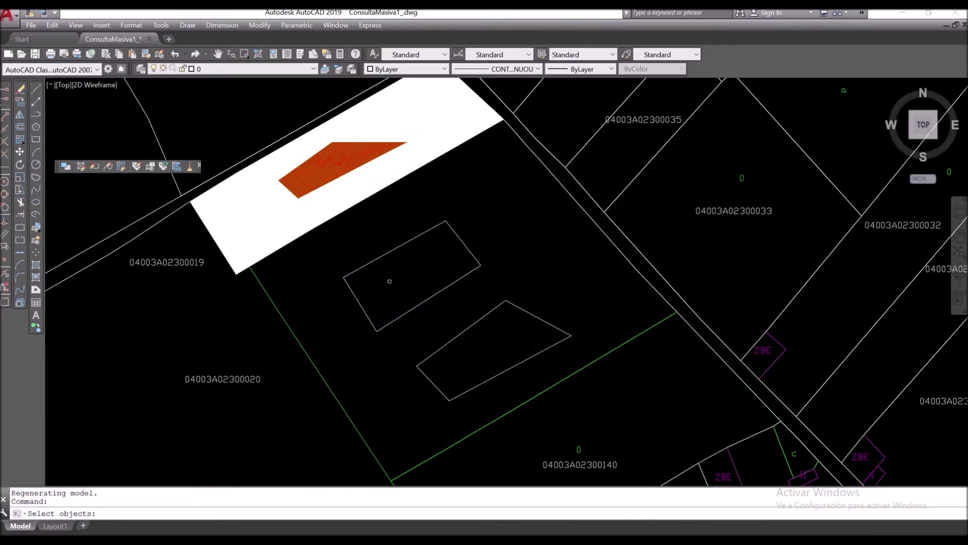
left_click(389, 255)
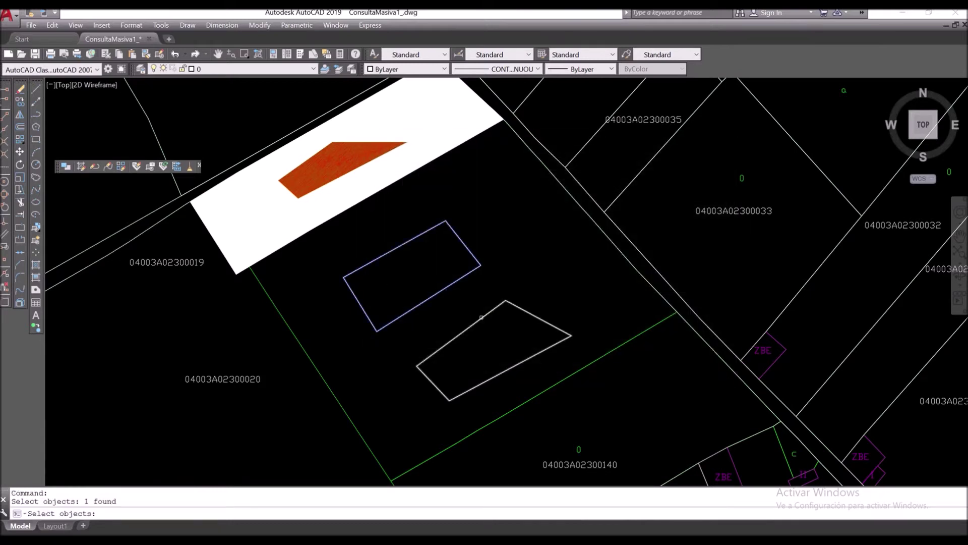
left_click(481, 316)
key("Return")
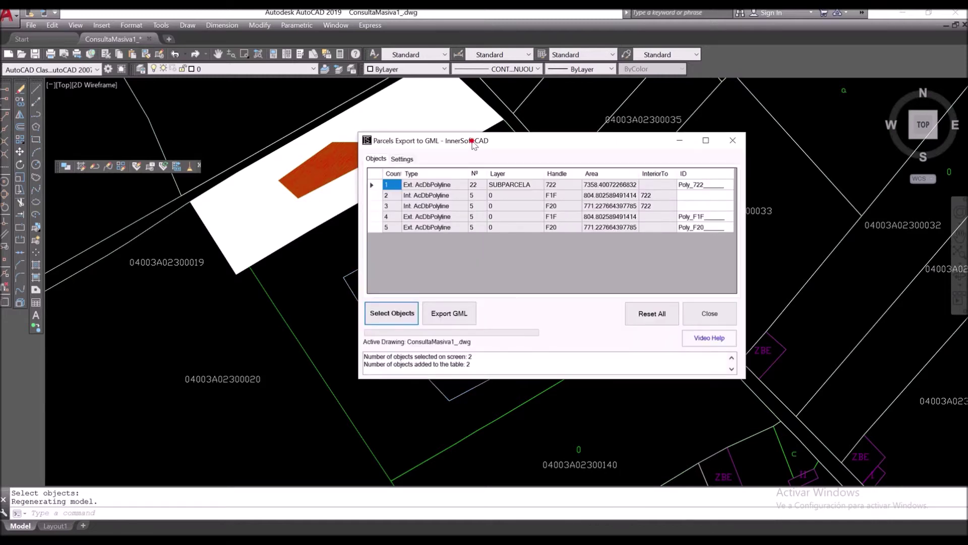
Add the orange hatched polygon and the white surrounding parcel to the export list
left_click_drag(472, 142, 534, 159)
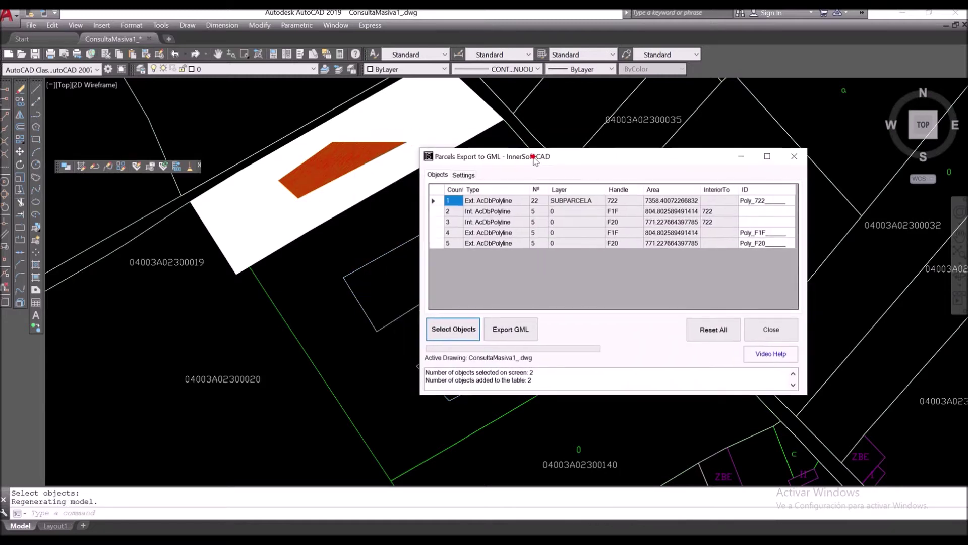
left_click(452, 331)
left_click(321, 166)
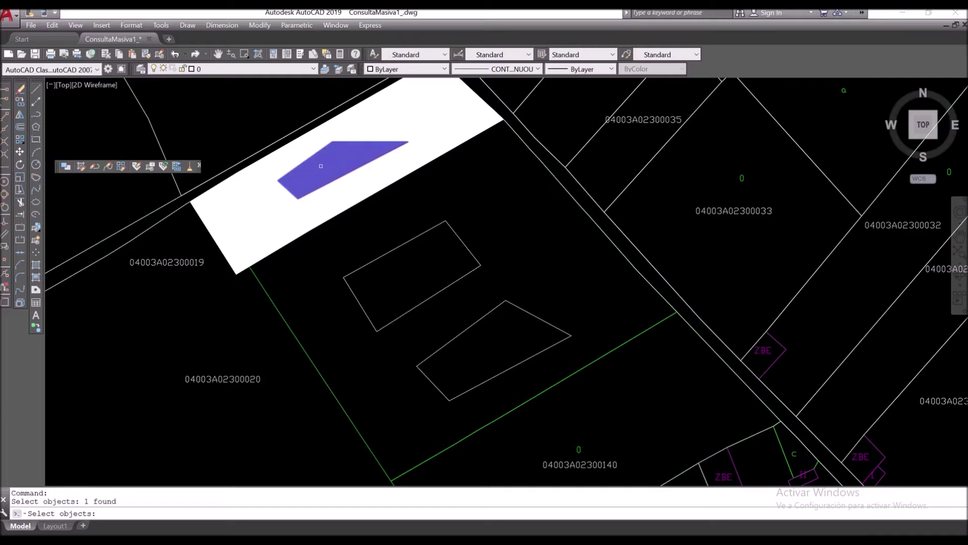
left_click(285, 220)
key("Return")
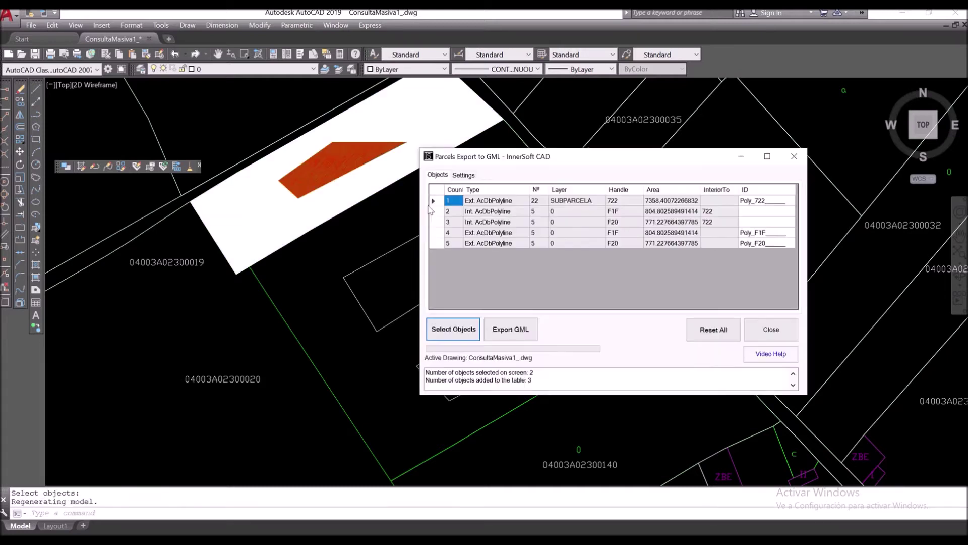
Export all listed parcels, overwriting InnerSoft_CAD_GML_Parcels.gml
left_click(497, 329)
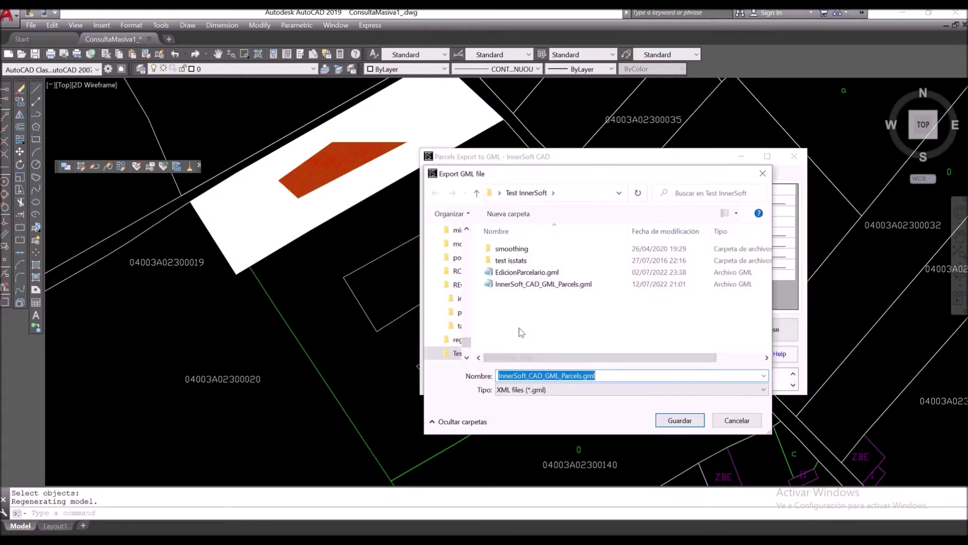
left_click(677, 419)
left_click(510, 279)
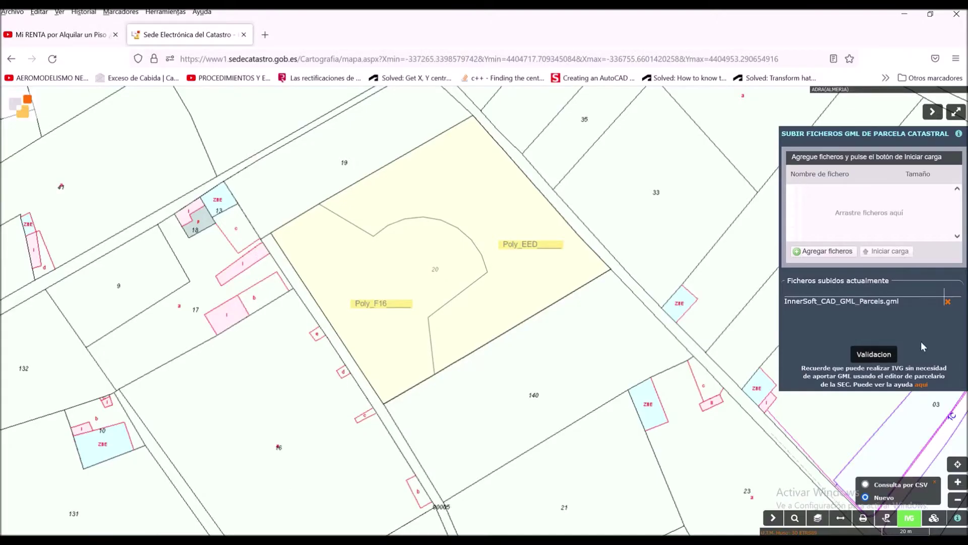
Replace the previously uploaded GML with InnerSoft_CAD_GML_Parcels.gml and start the upload
left_click(947, 302)
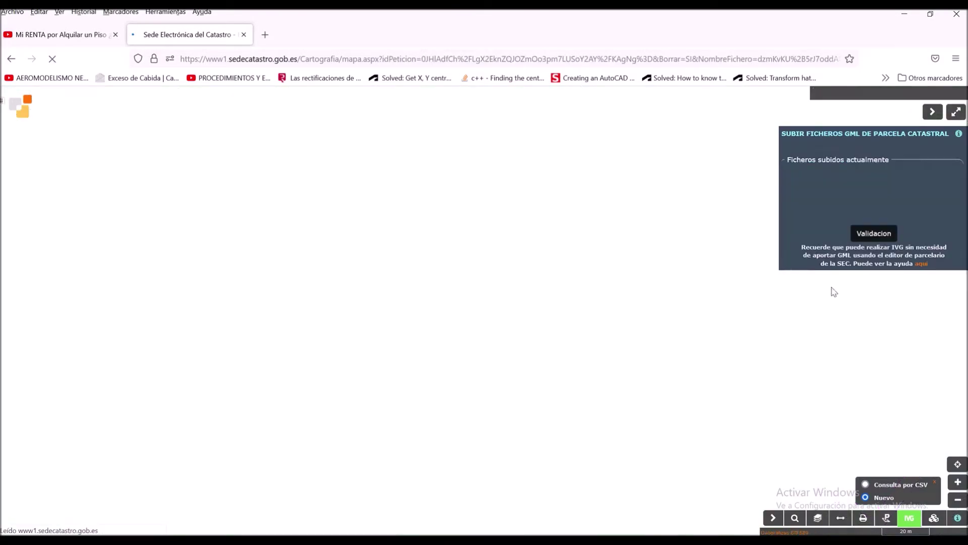
left_click(827, 251)
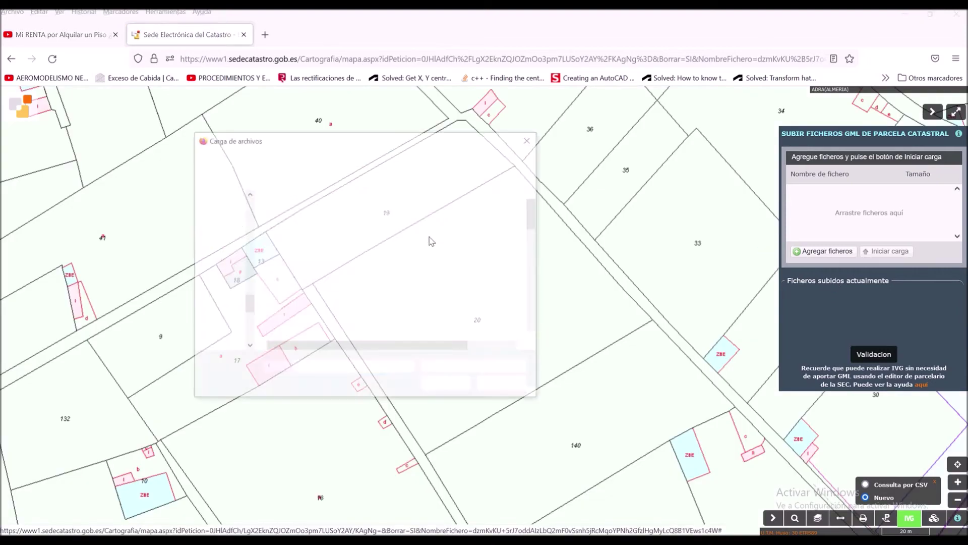
scroll(306, 301, "down", 8)
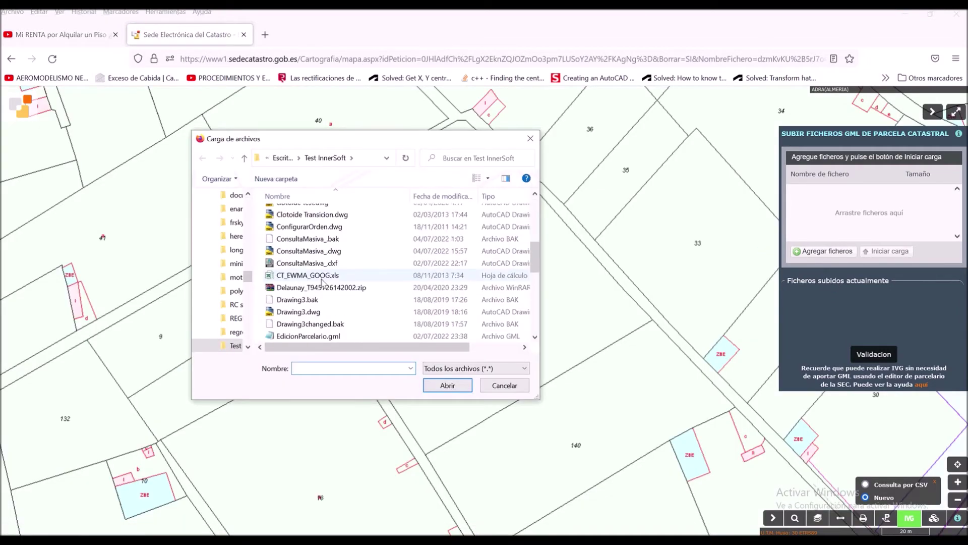
scroll(321, 290, "down", 3)
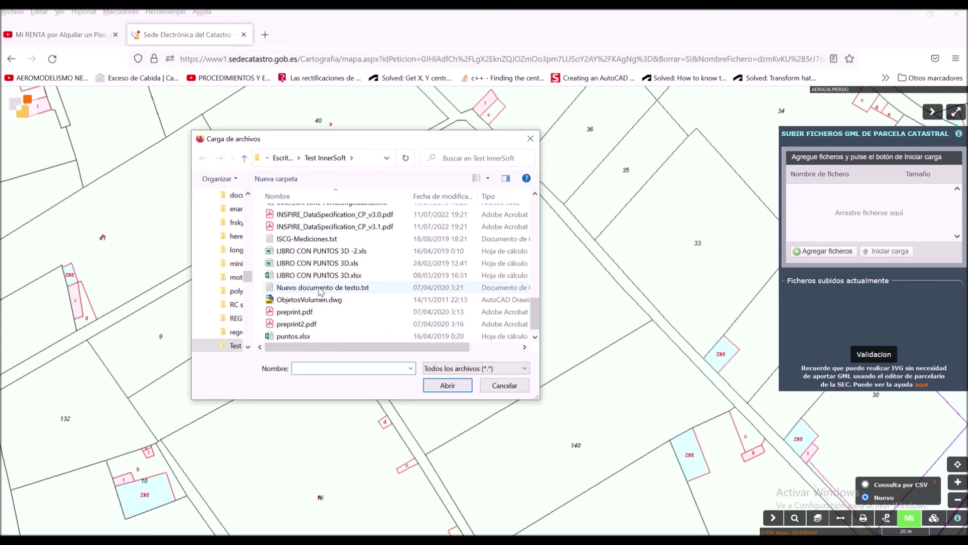
scroll(321, 290, "down", 1)
scroll(321, 291, "up", 3)
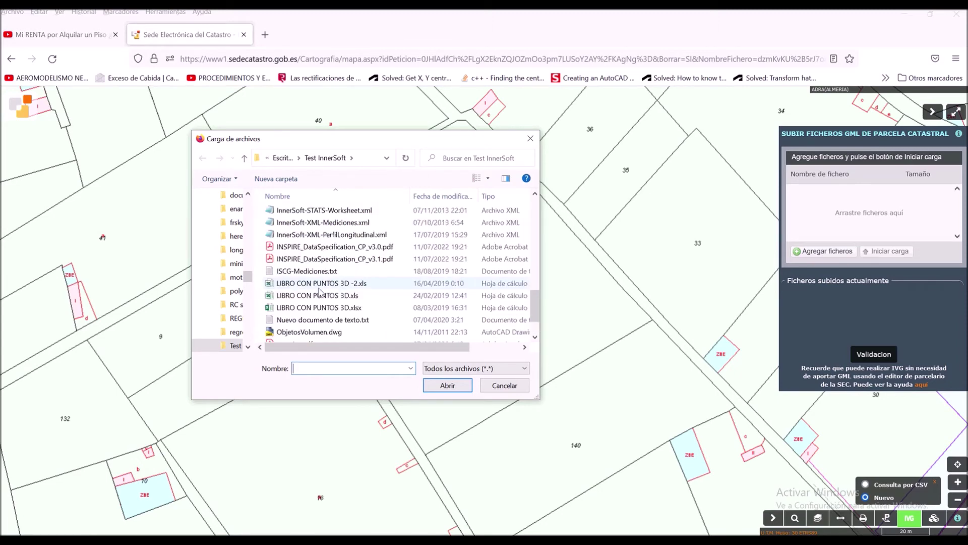
left_click(327, 235)
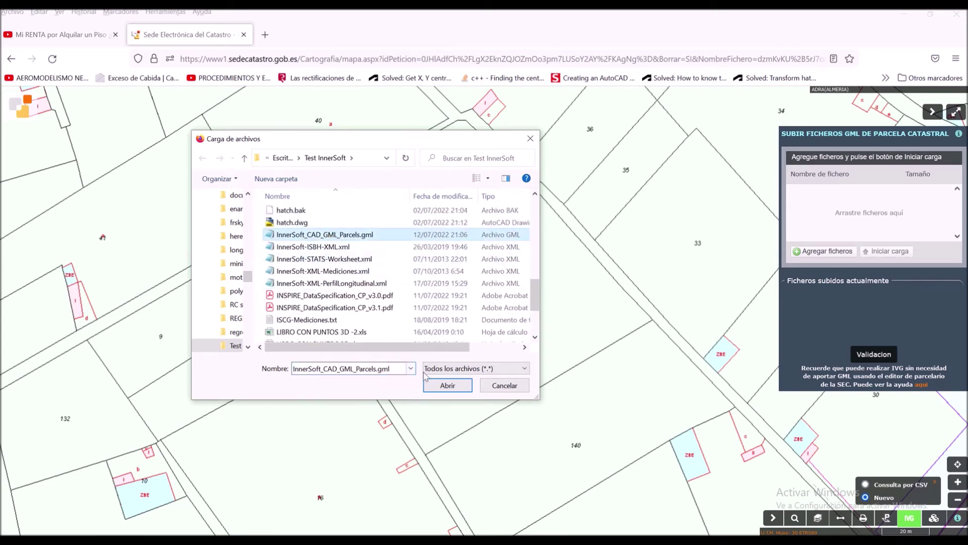
left_click(447, 385)
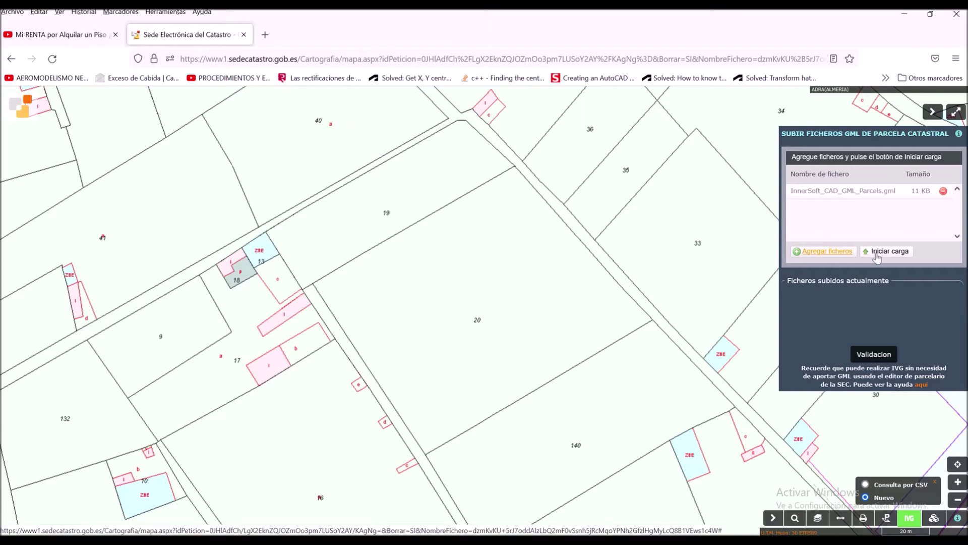
left_click(871, 254)
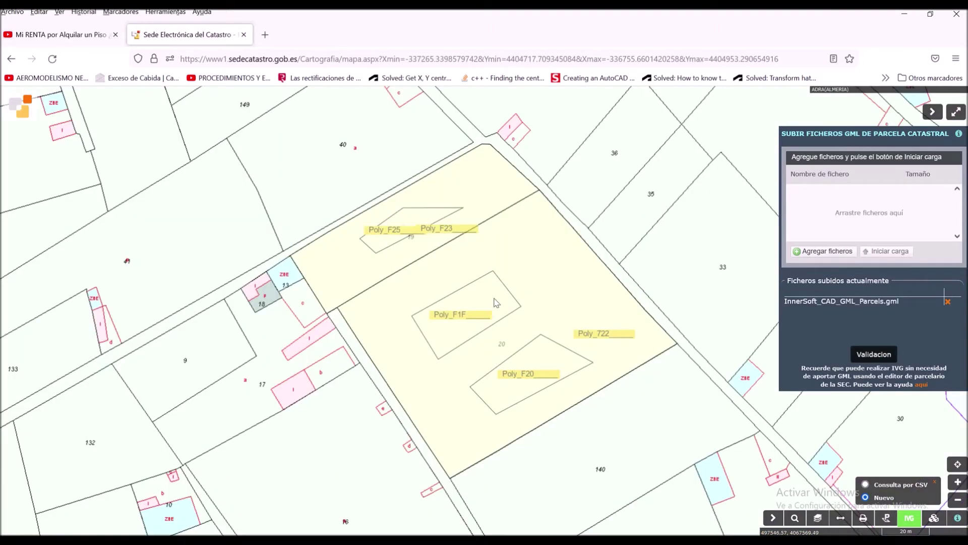
Zoom and pan the map to inspect parcels Poly_722, F1F, F20, F23 and F25
scroll(496, 302, "up", 2)
left_click_drag(604, 282, 619, 271)
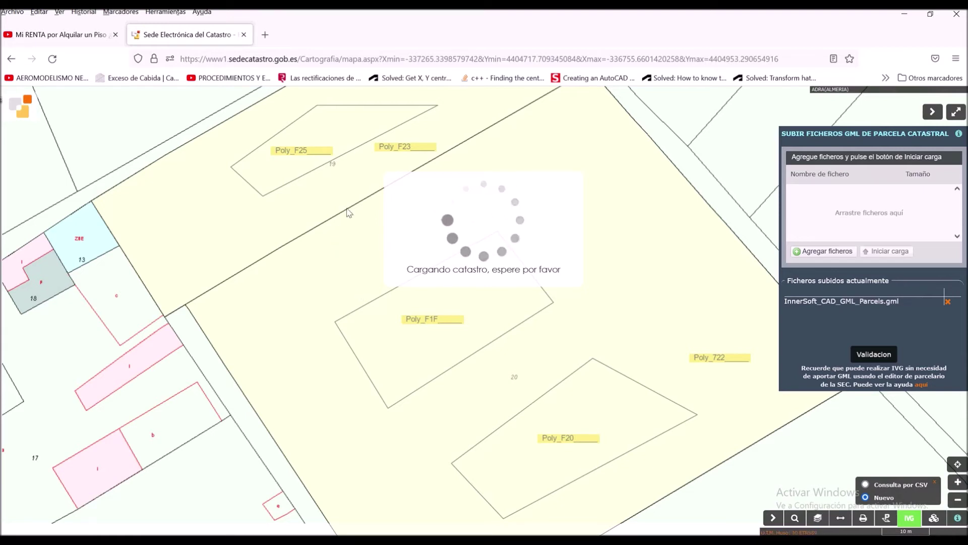
scroll(339, 203, "up", 1)
mouse_move(326, 153)
left_mouse_down()
mouse_move(326, 261)
mouse_move(350, 320)
mouse_move(310, 156)
left_mouse_up()
scroll(434, 265, "down", 3)
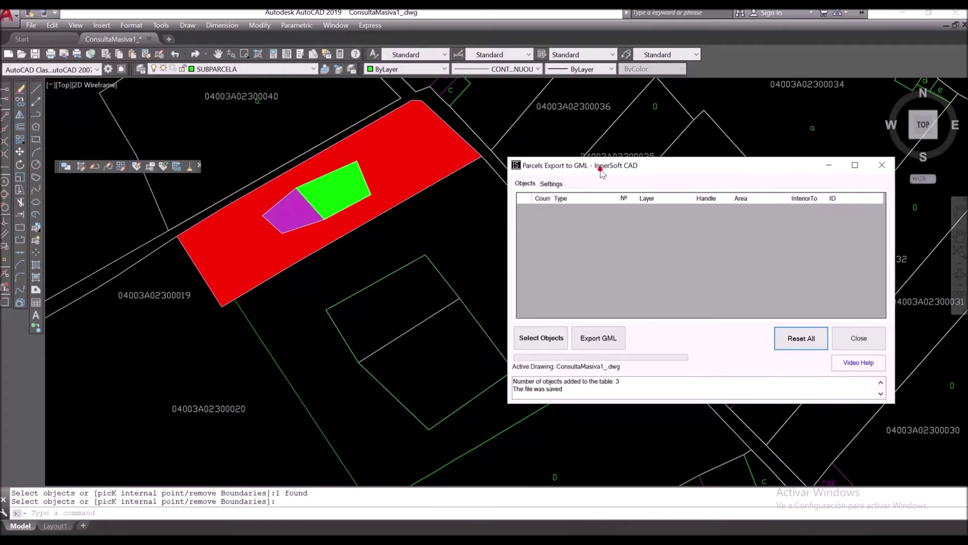
Add the surrounding parcel 722's outer boundary to the GML export table
left_click_drag(600, 171, 512, 155)
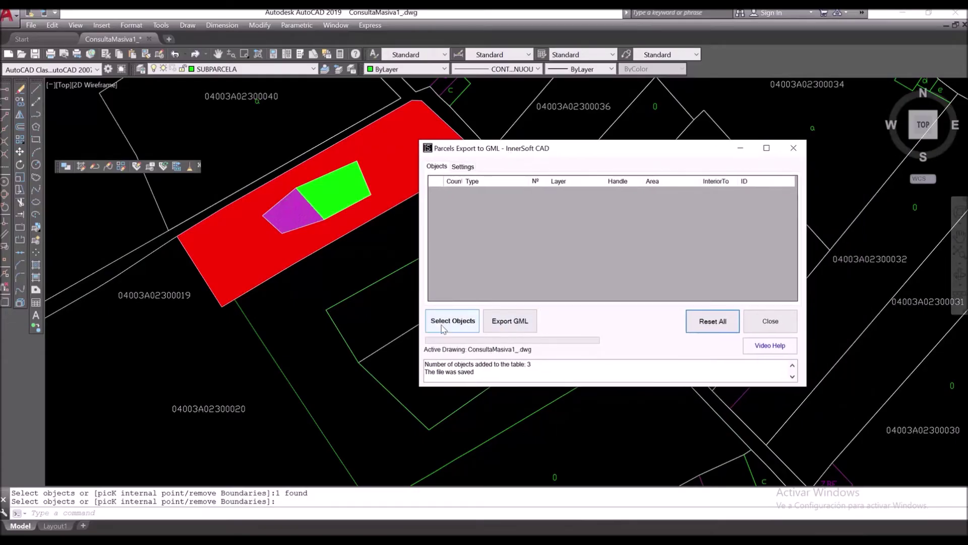
left_click(452, 321)
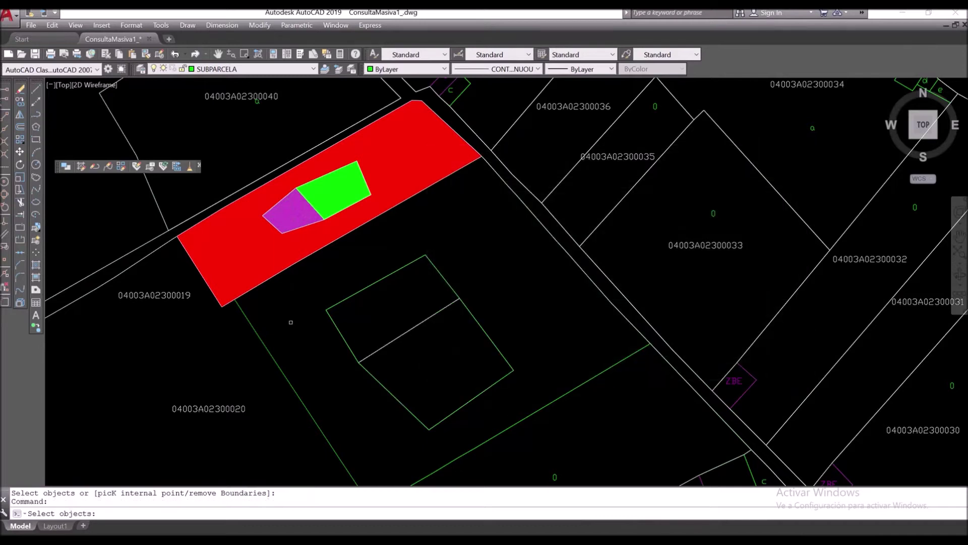
left_click(257, 332)
key("Return")
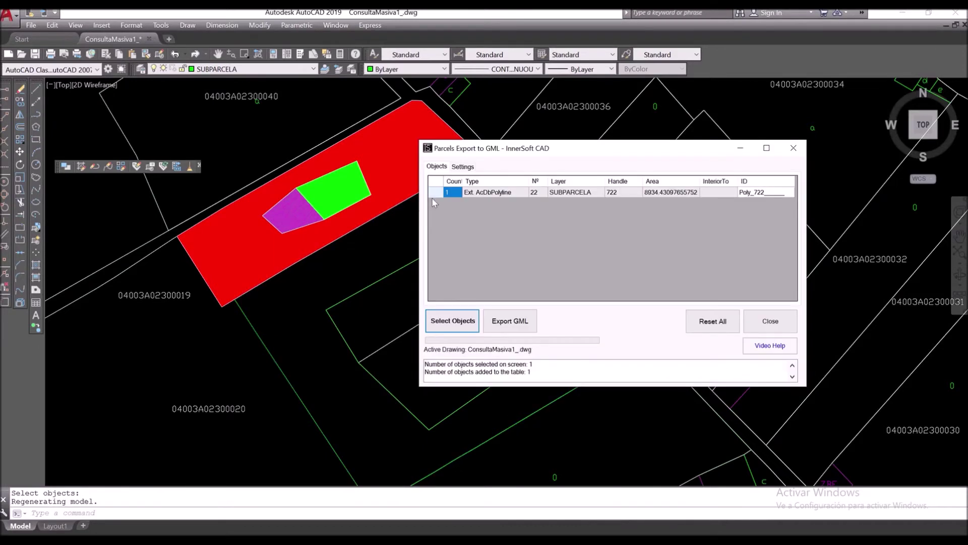
Register polyline F27 as the inner hole of parcel 722
left_click(436, 195)
right_click(437, 196)
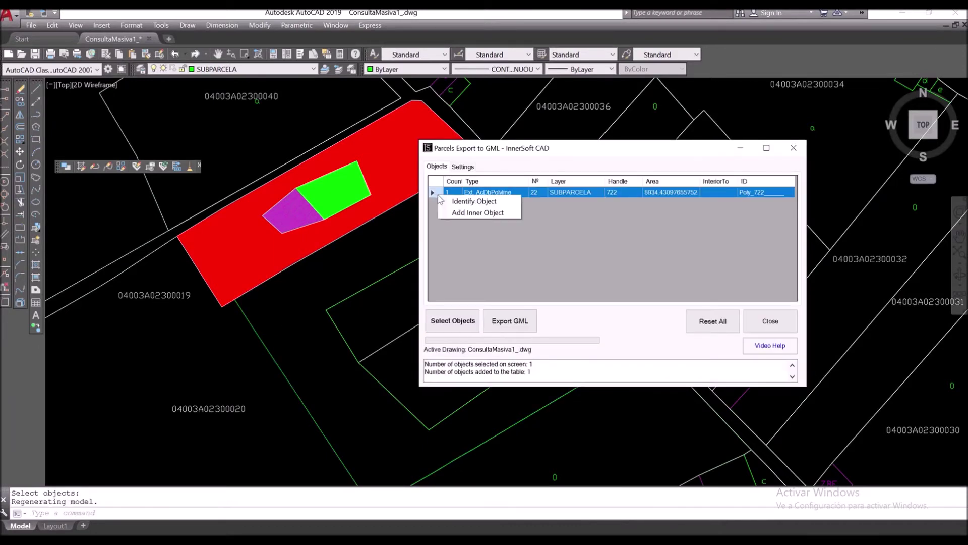
left_click(458, 213)
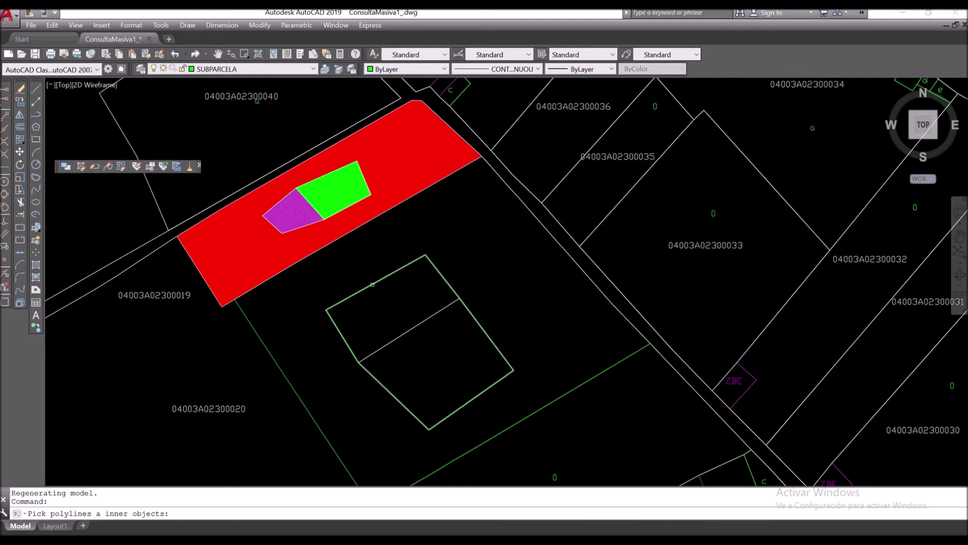
left_click(372, 285)
key("Return")
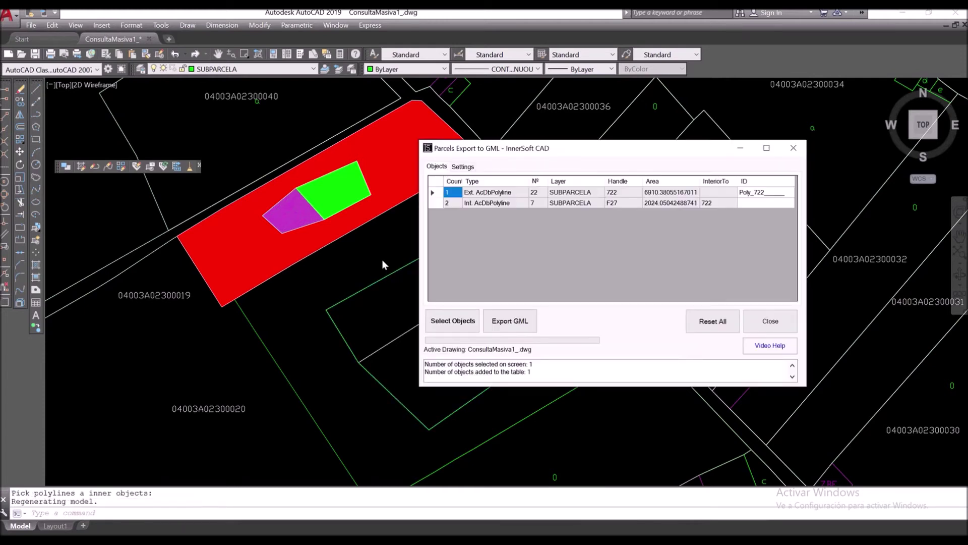
left_click(442, 319)
Add the island parcels F20 and F1F to the export table with a selection window
left_click(419, 343)
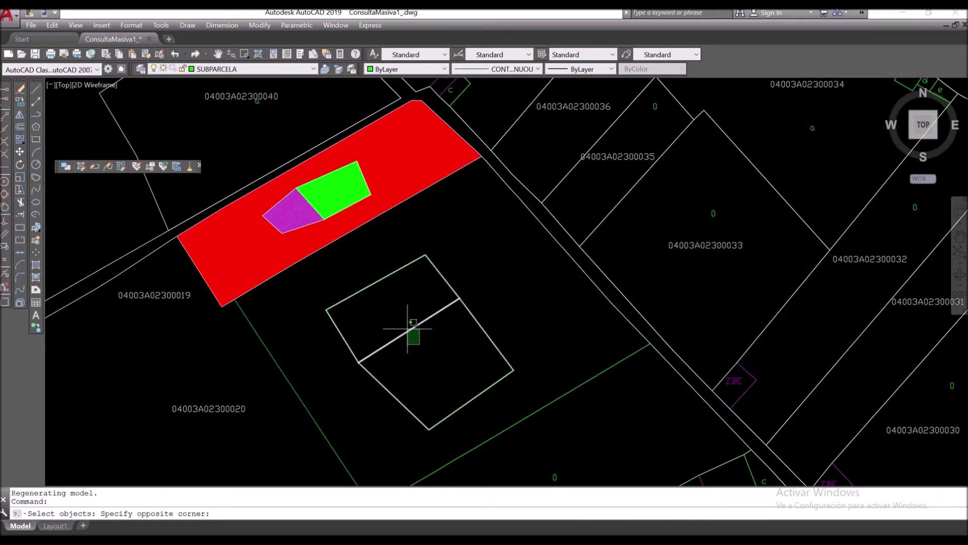
left_click(407, 329)
key("Return")
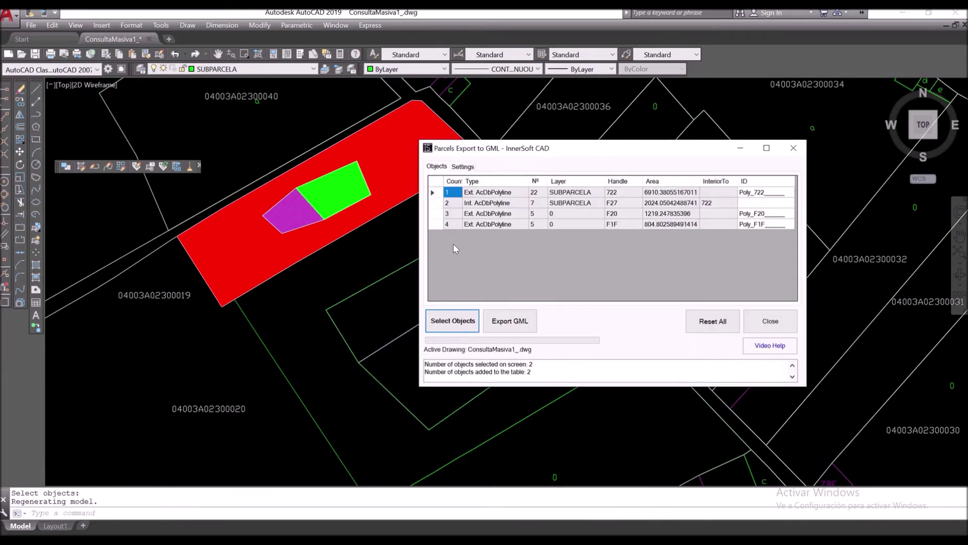
left_click(491, 214)
left_click(491, 225)
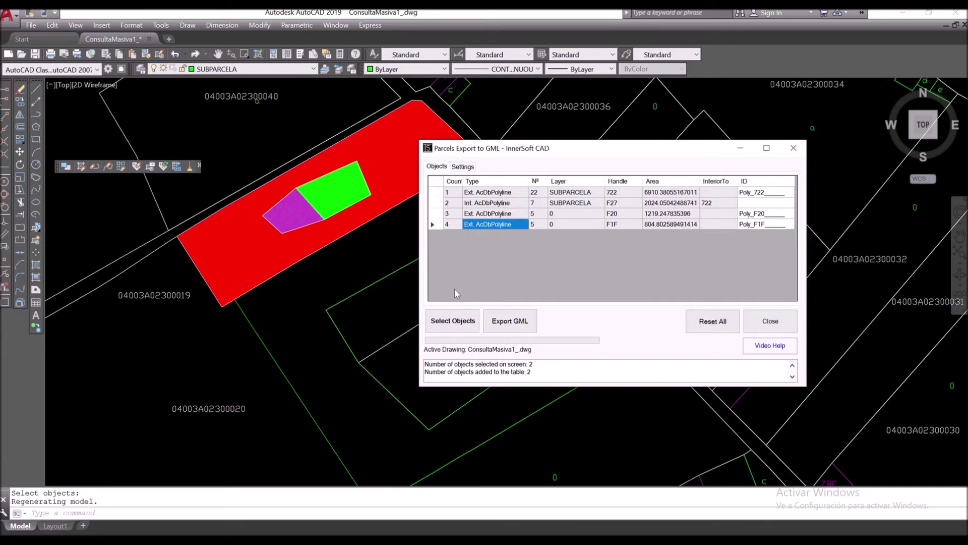
Add the red, green and magenta hatches as parcels F28, F29 and F2A
left_click(452, 320)
left_click(399, 175)
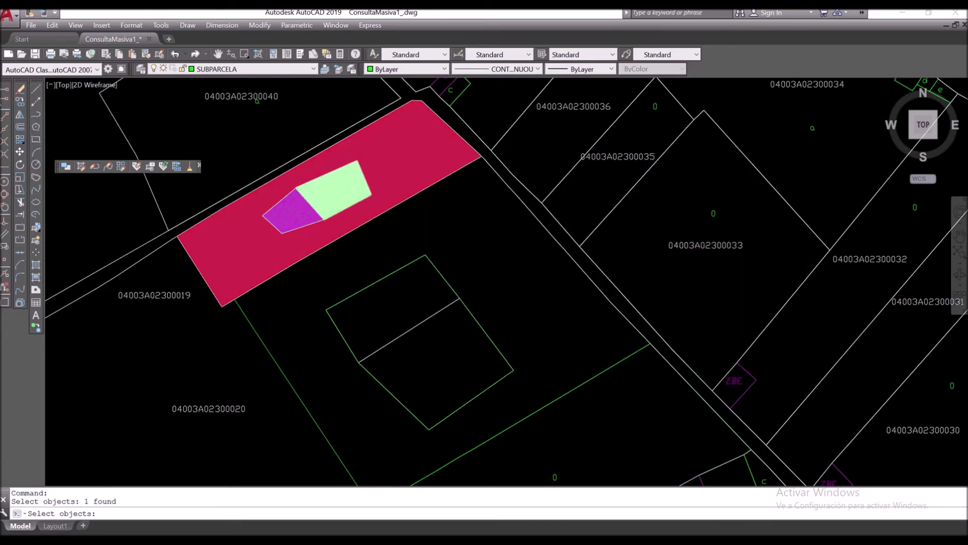
left_click(353, 189)
left_click(295, 212)
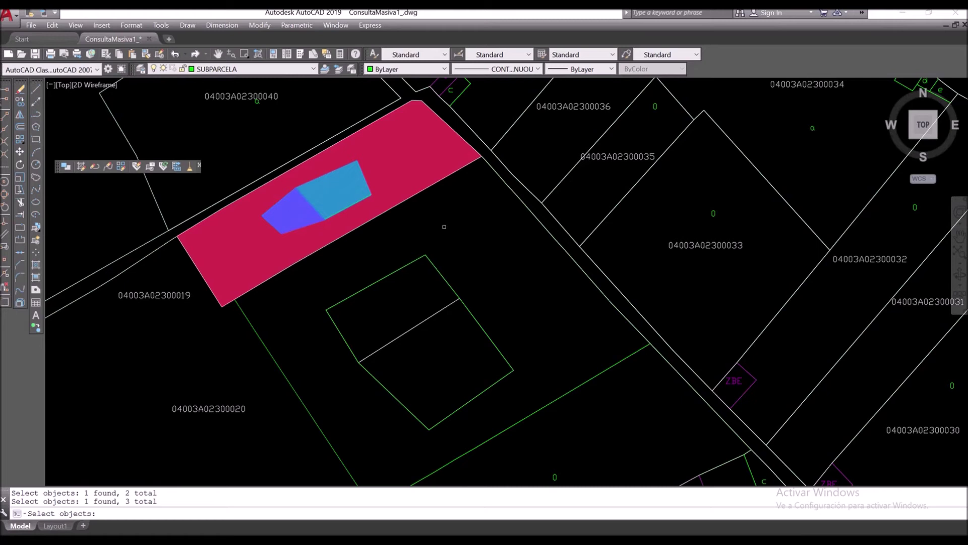
key("Return")
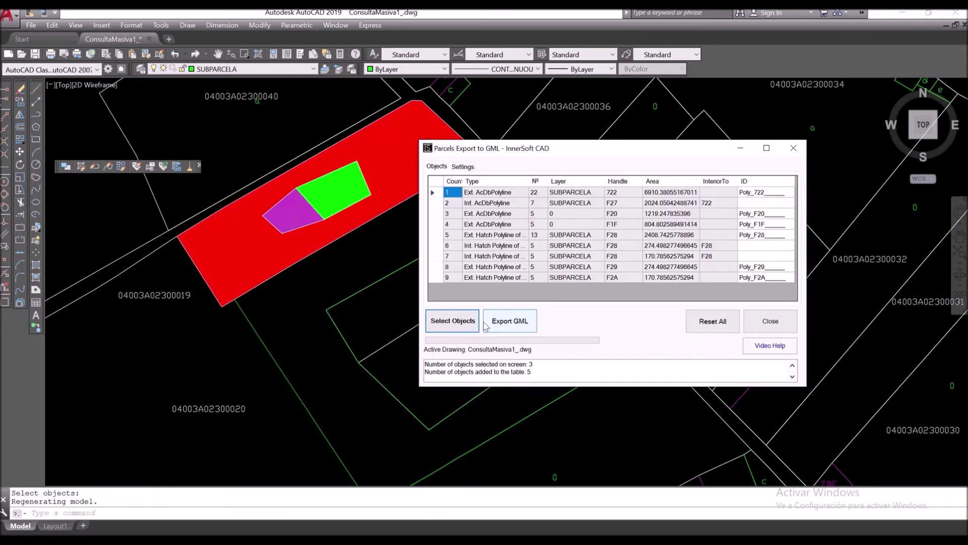
Export the table to InnerSoft_CAD_GML_Parcels.gml, replacing the existing file
left_click(504, 321)
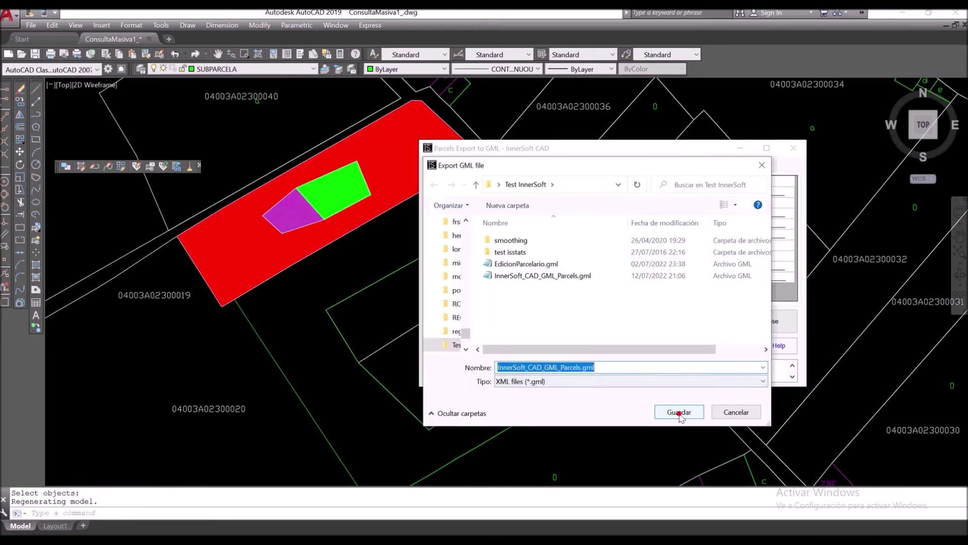
left_click(679, 411)
left_click(509, 277)
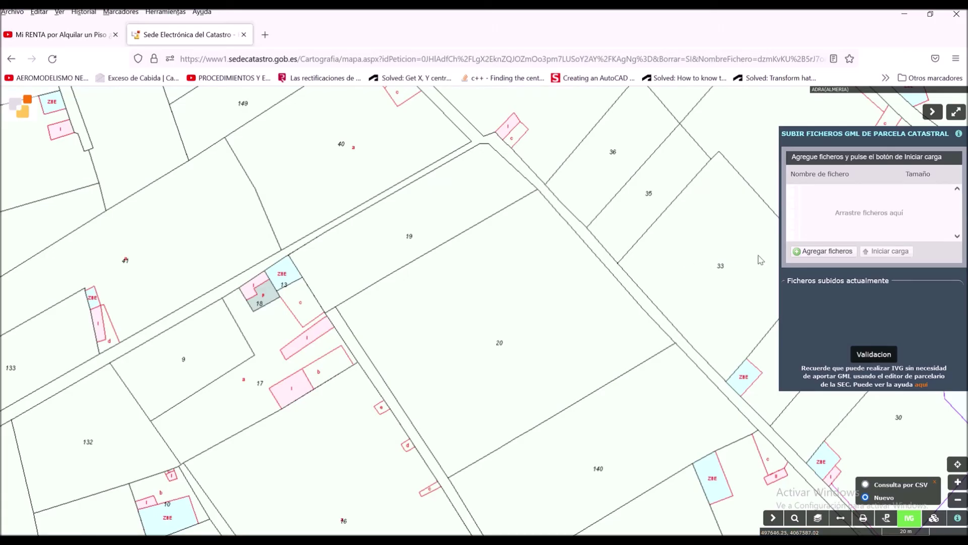
Upload the exported InnerSoft_CAD_GML_Parcels.gml to the Catastro viewer
left_click(827, 251)
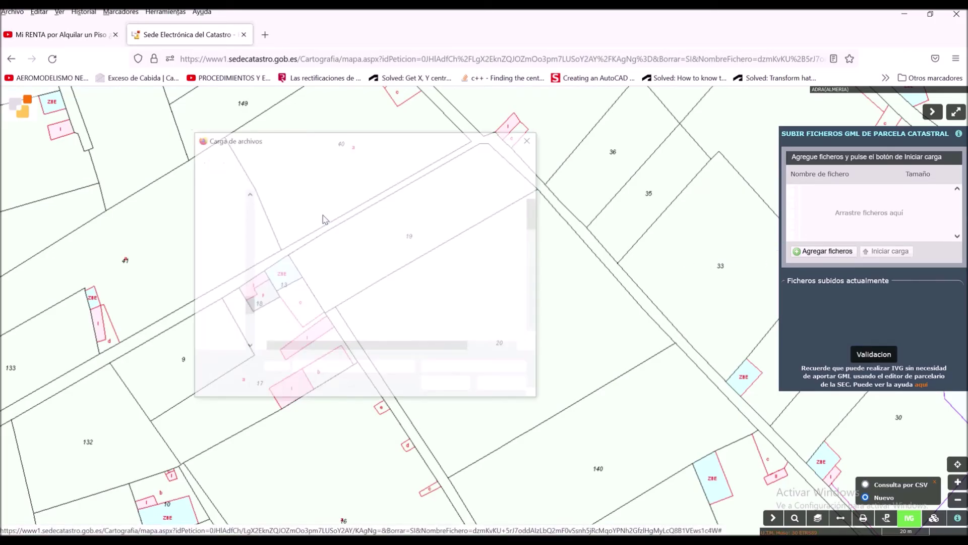
scroll(358, 279, "down", 8)
scroll(358, 279, "down", 3)
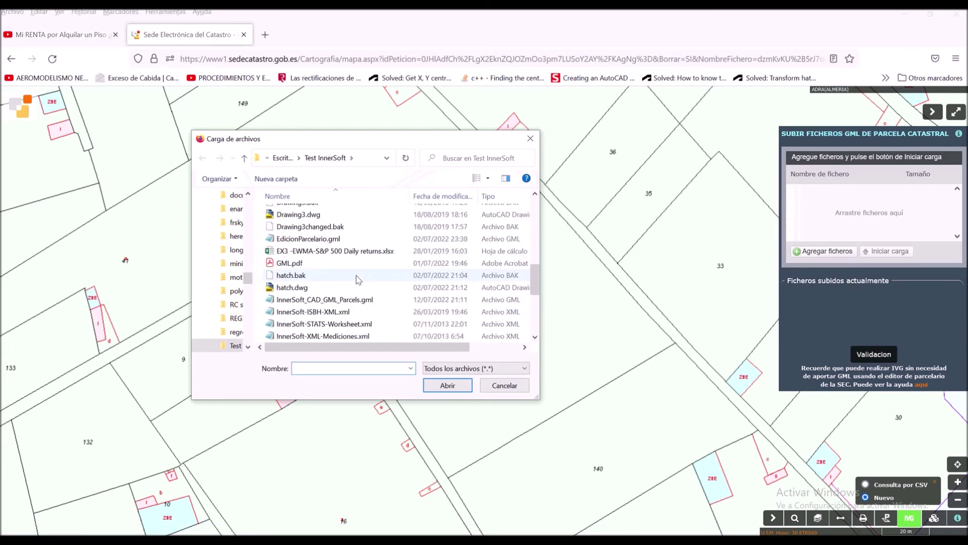
double_click(348, 299)
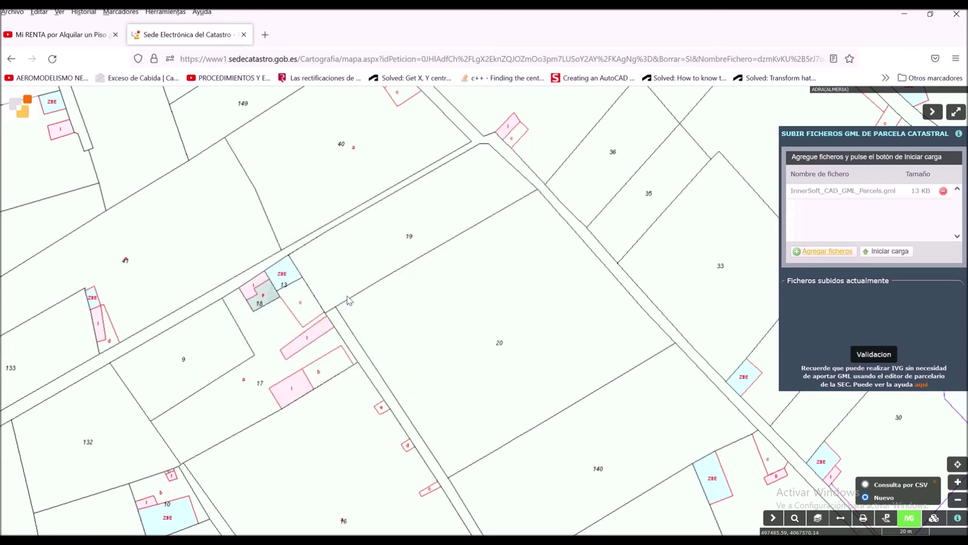
left_click(884, 251)
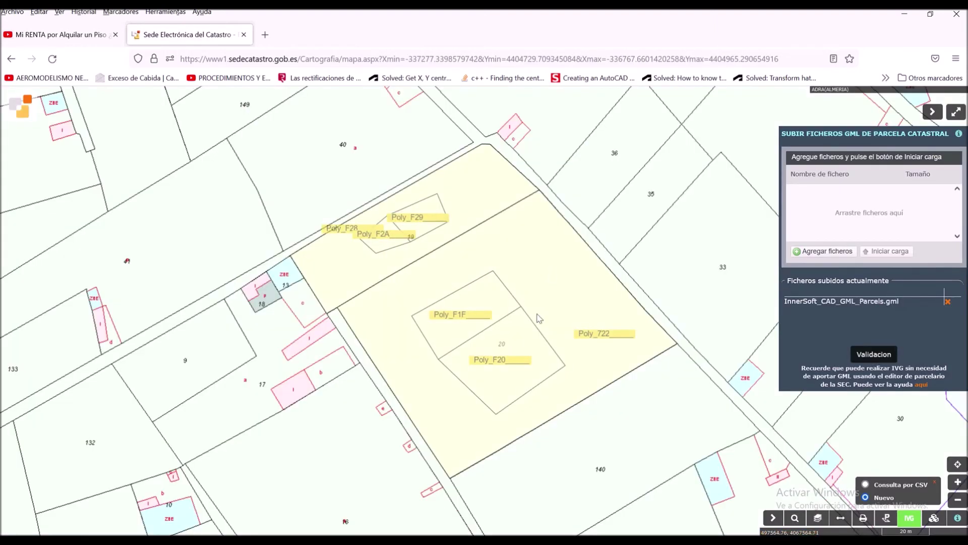
Zoom and pan the map to inspect Poly_722, F1F, F20, F28, F29 and F2A
scroll(497, 357, "up", 2)
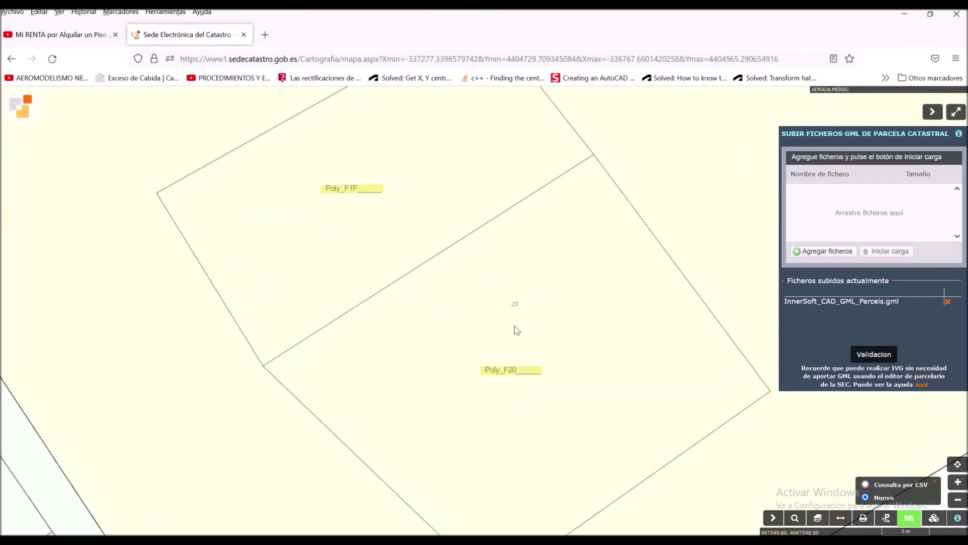
scroll(517, 330, "down", 1)
left_click_drag(579, 286, 523, 328)
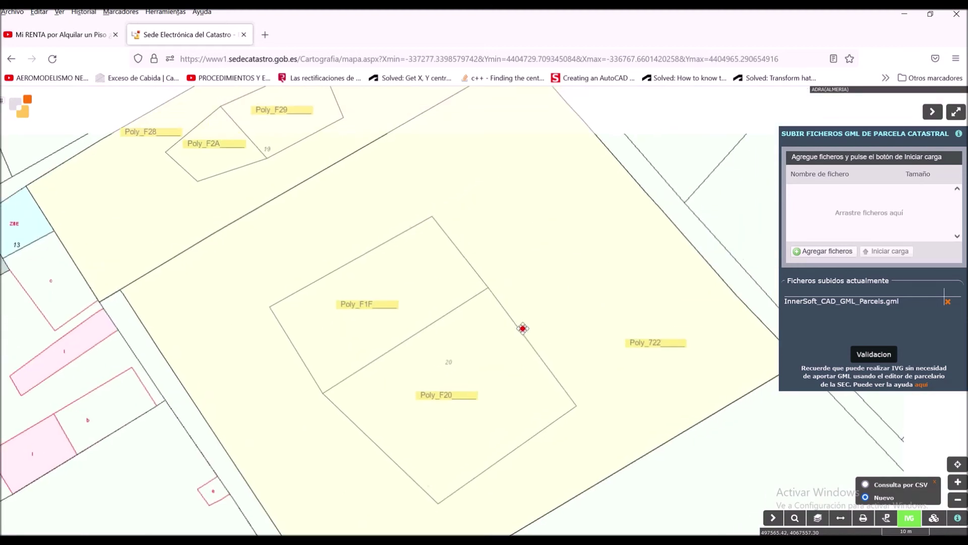
left_click_drag(309, 188, 393, 289)
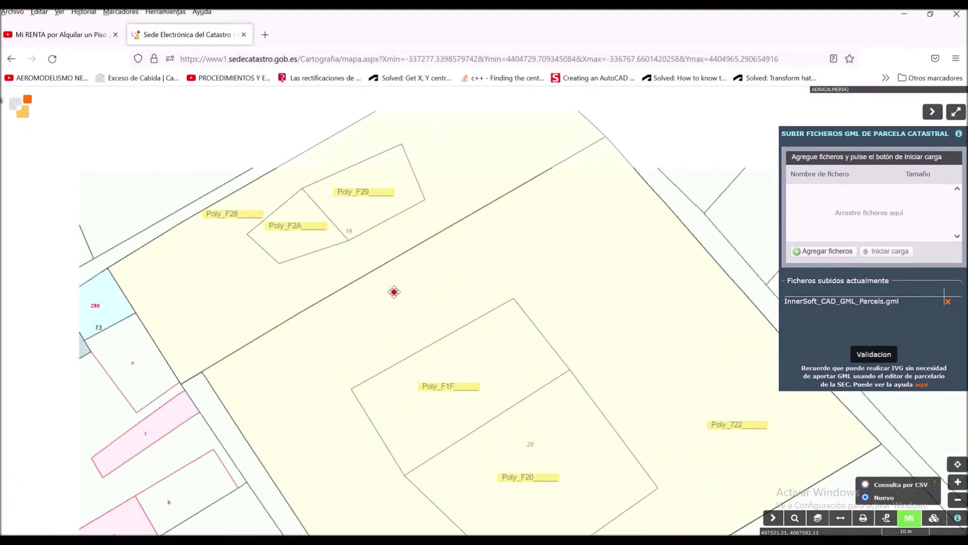
left_click_drag(336, 242, 313, 158)
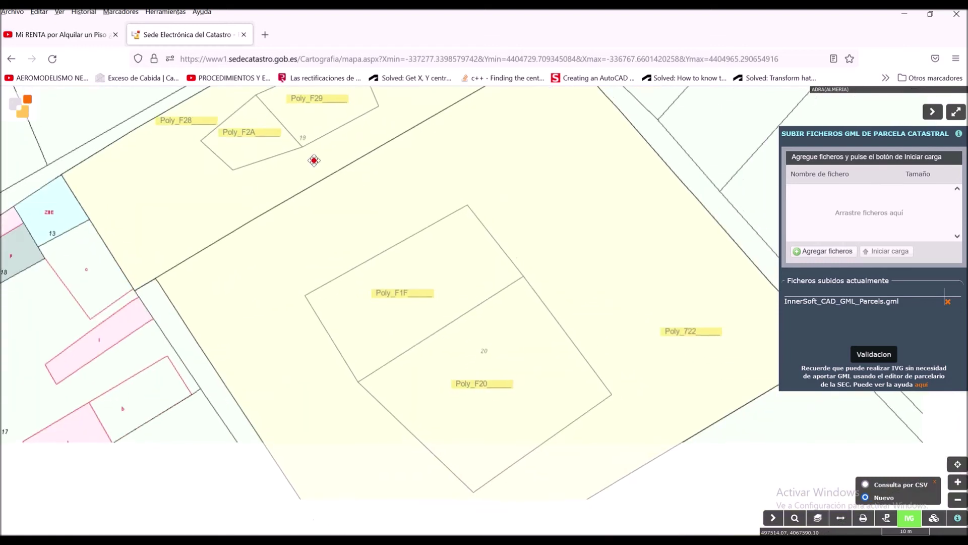
scroll(371, 251, "down", 1)
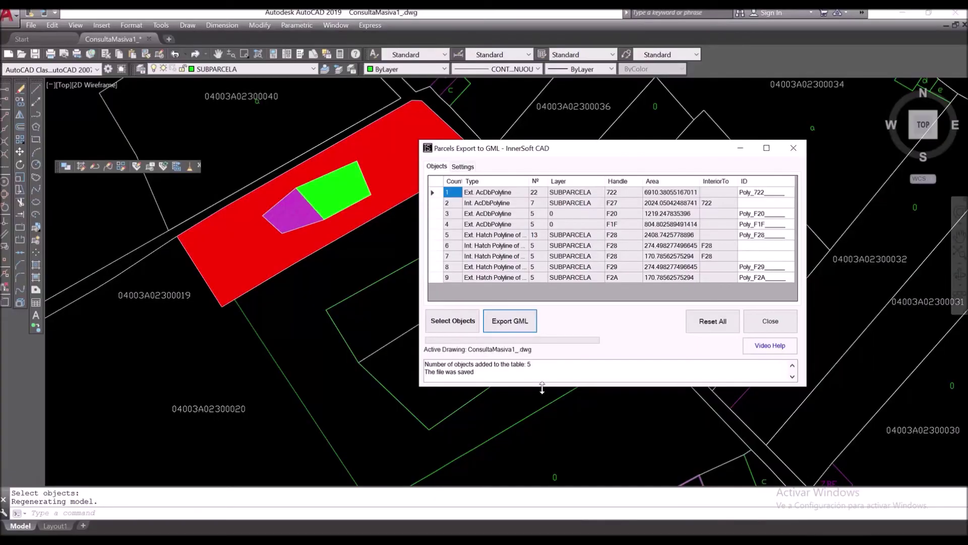
Identify the surrounding parcel Poly_722 in the drawing from the export table
left_click_drag(507, 152, 499, 133)
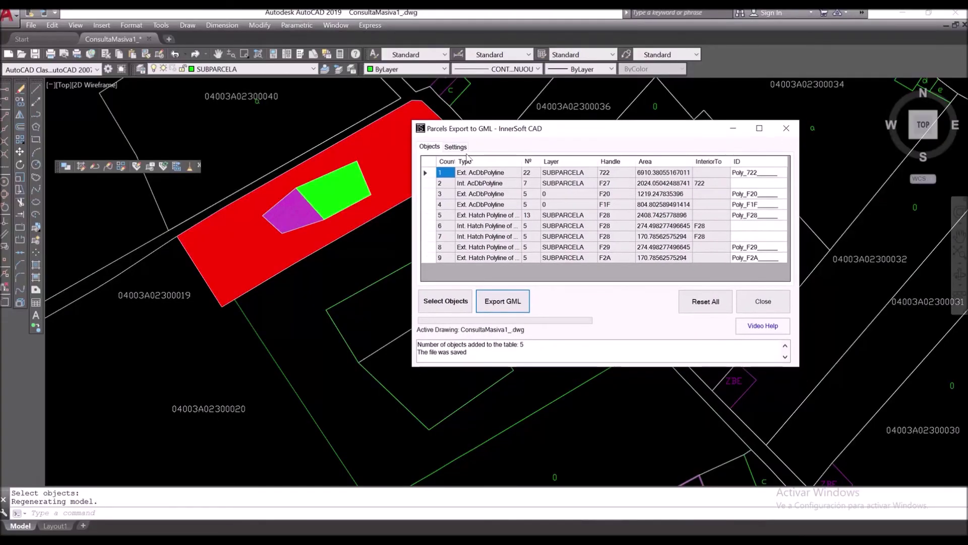
left_click(427, 172)
right_click(427, 172)
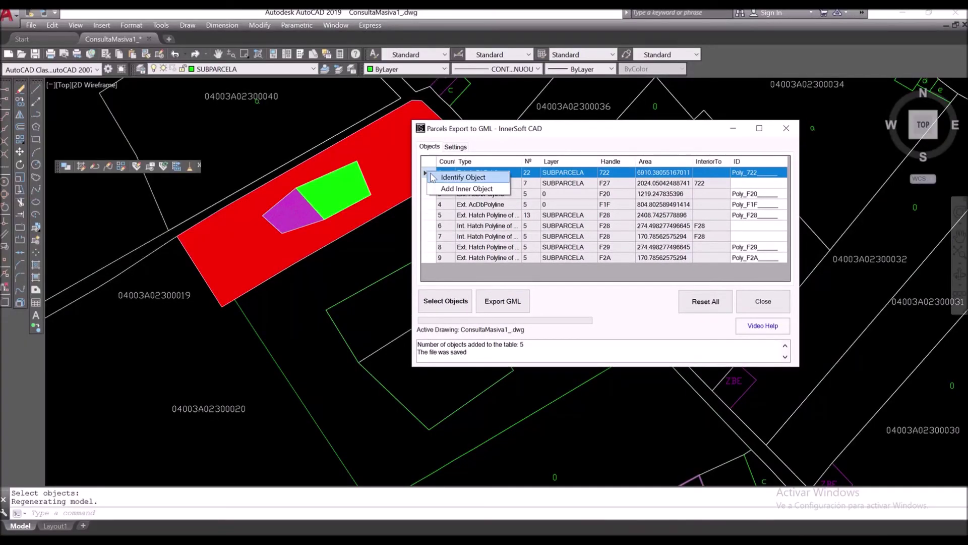
left_click(437, 176)
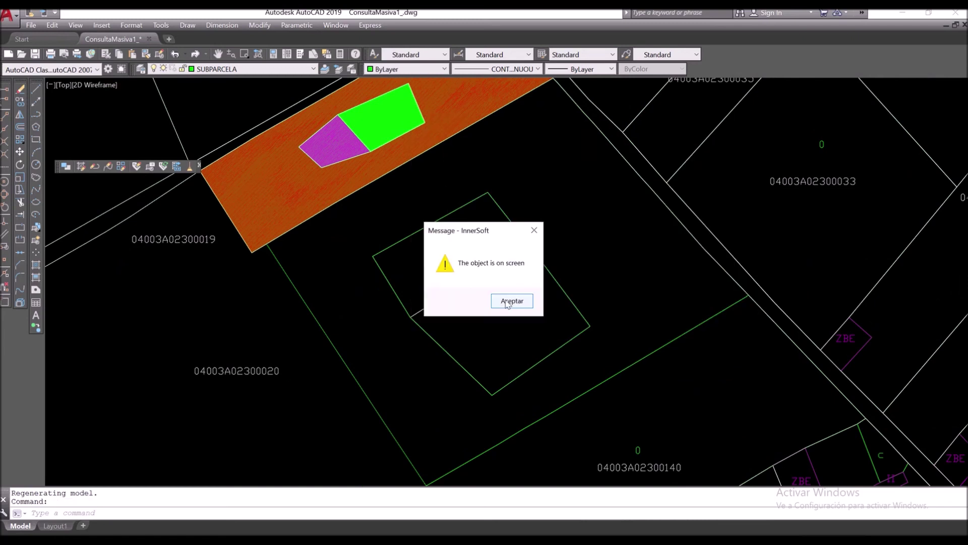
left_click(507, 300)
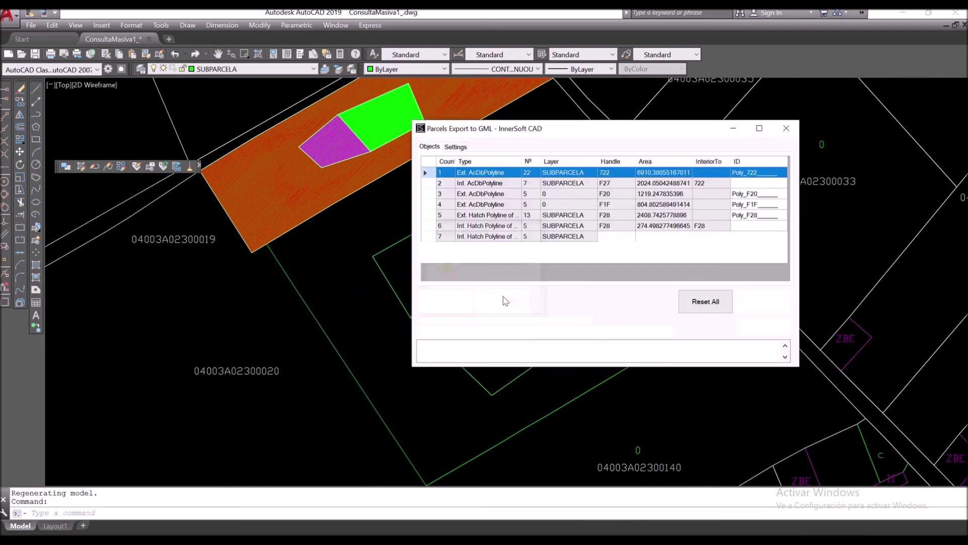
Identify the Poly_F28 hatch in the drawing
left_click(427, 218)
right_click(437, 216)
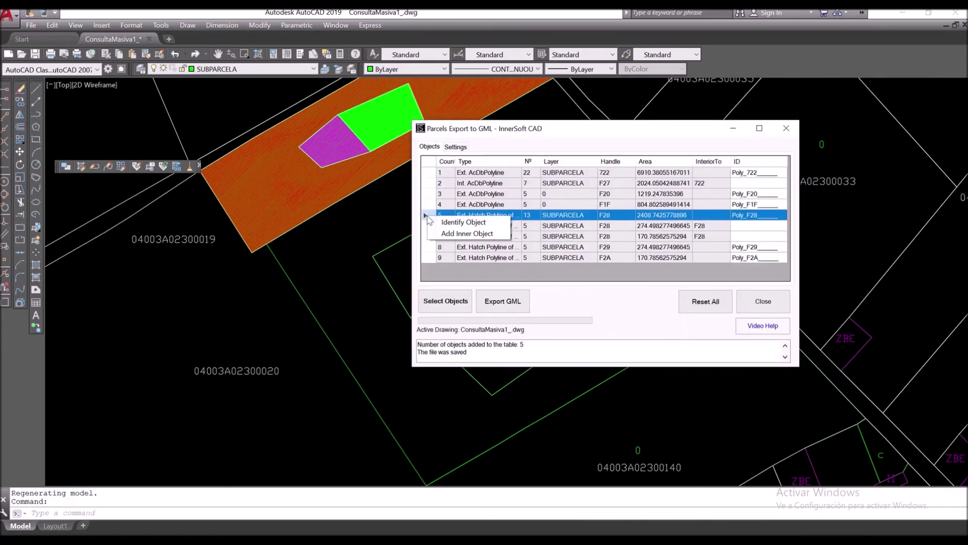
left_click(445, 222)
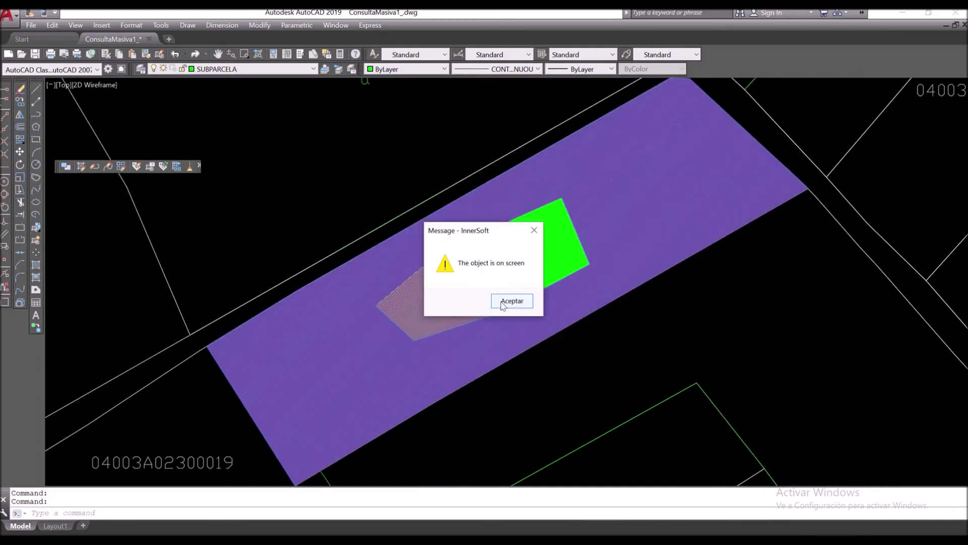
left_click(506, 302)
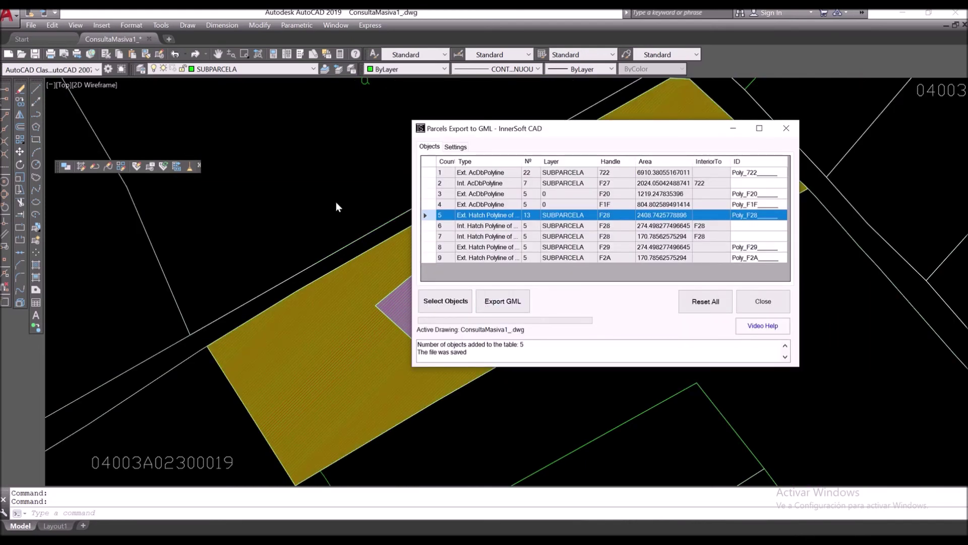
Identify the Poly_F29 hatch in the drawing
key("Escape")
scroll(346, 216, "down", 4)
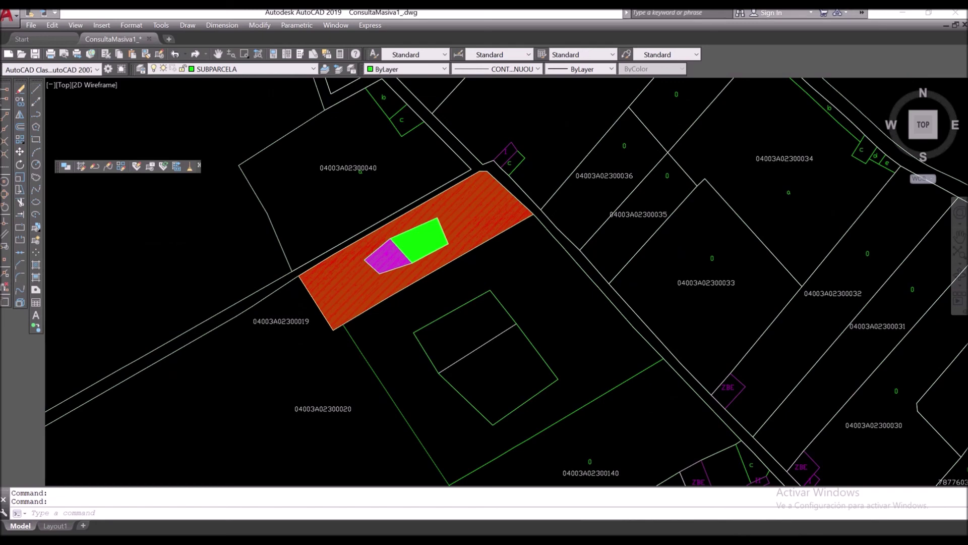
key("Return")
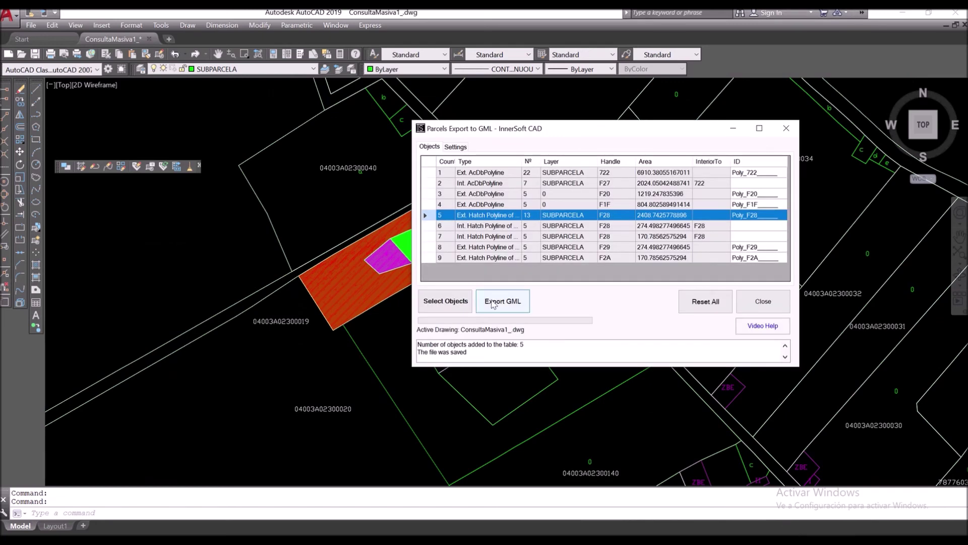
left_click(428, 247)
right_click(428, 247)
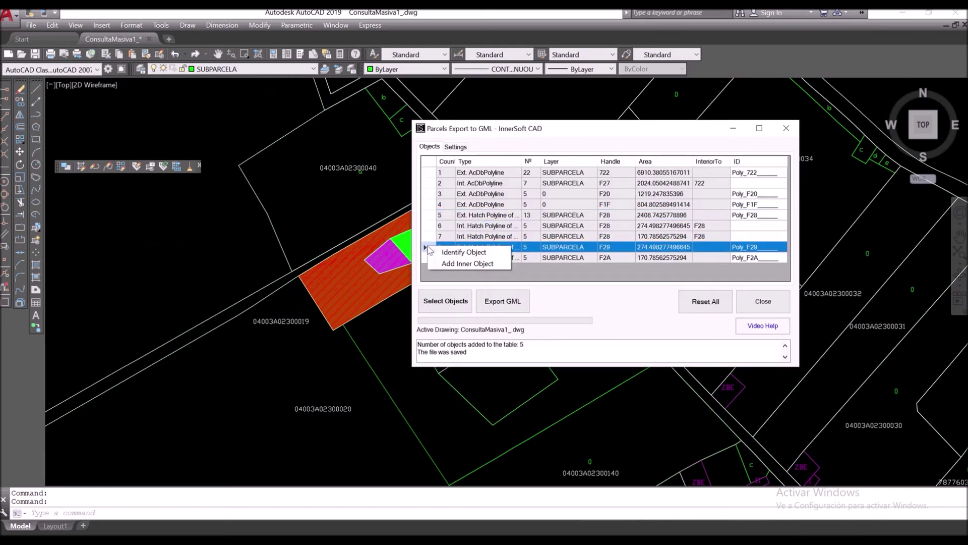
left_click(440, 254)
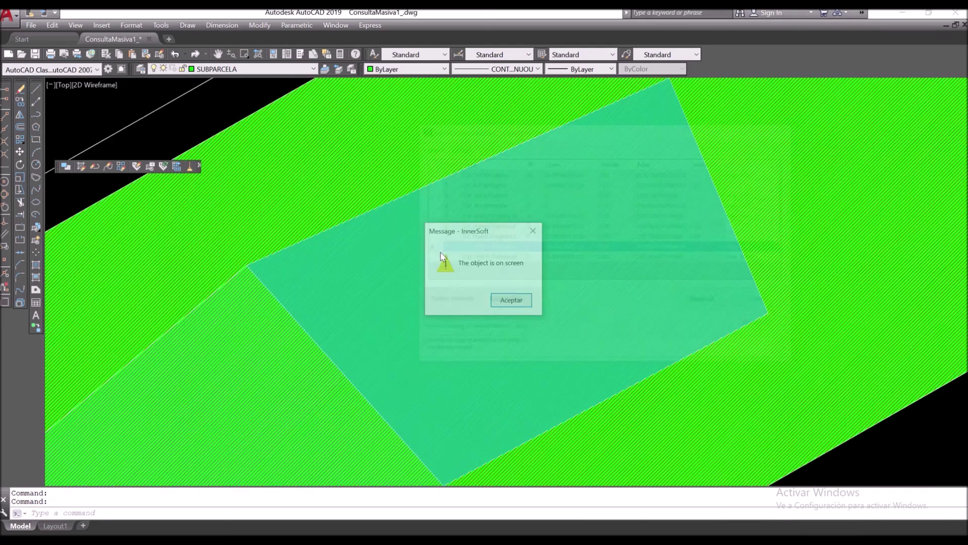
left_click(514, 302)
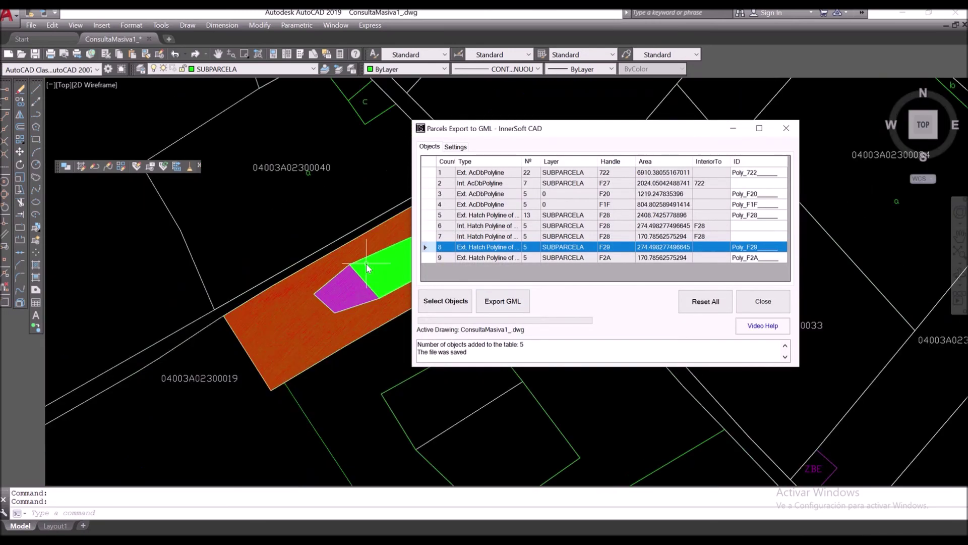